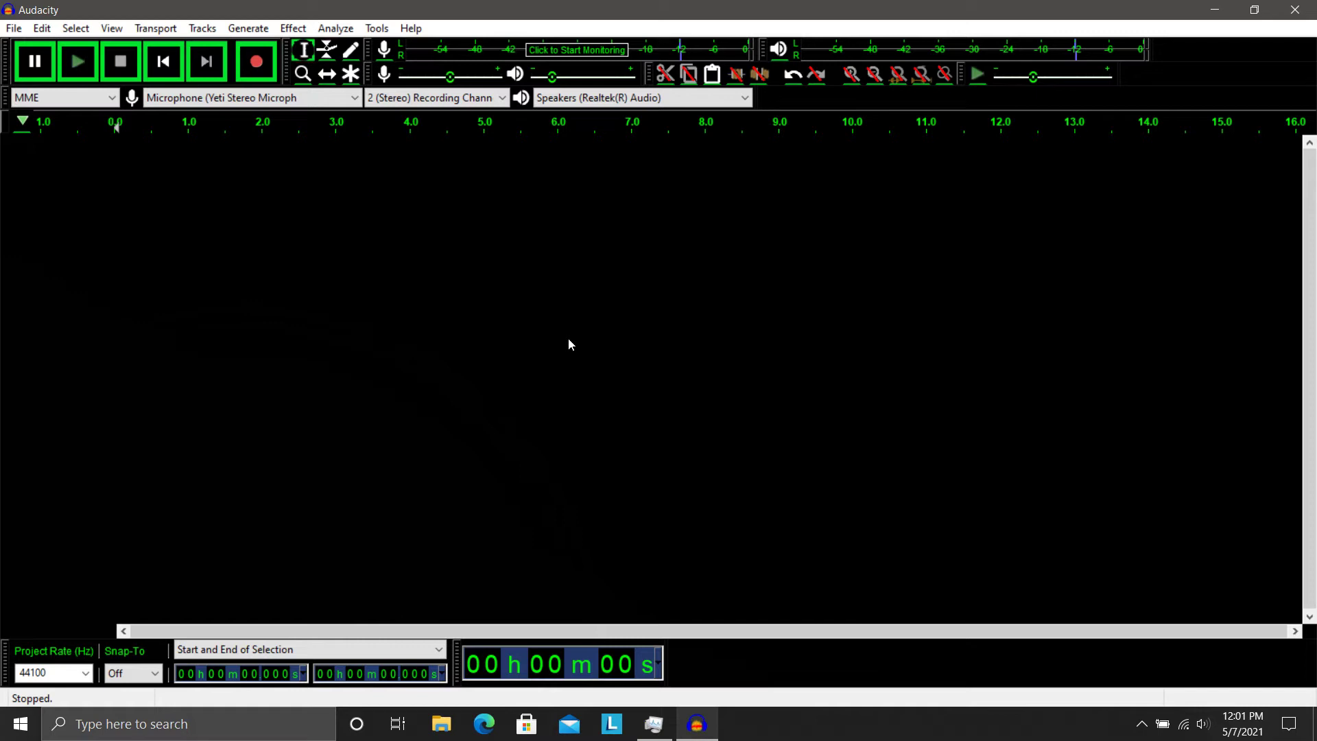
Step: Look through the Interface preferences and close them without changes
click(42, 28)
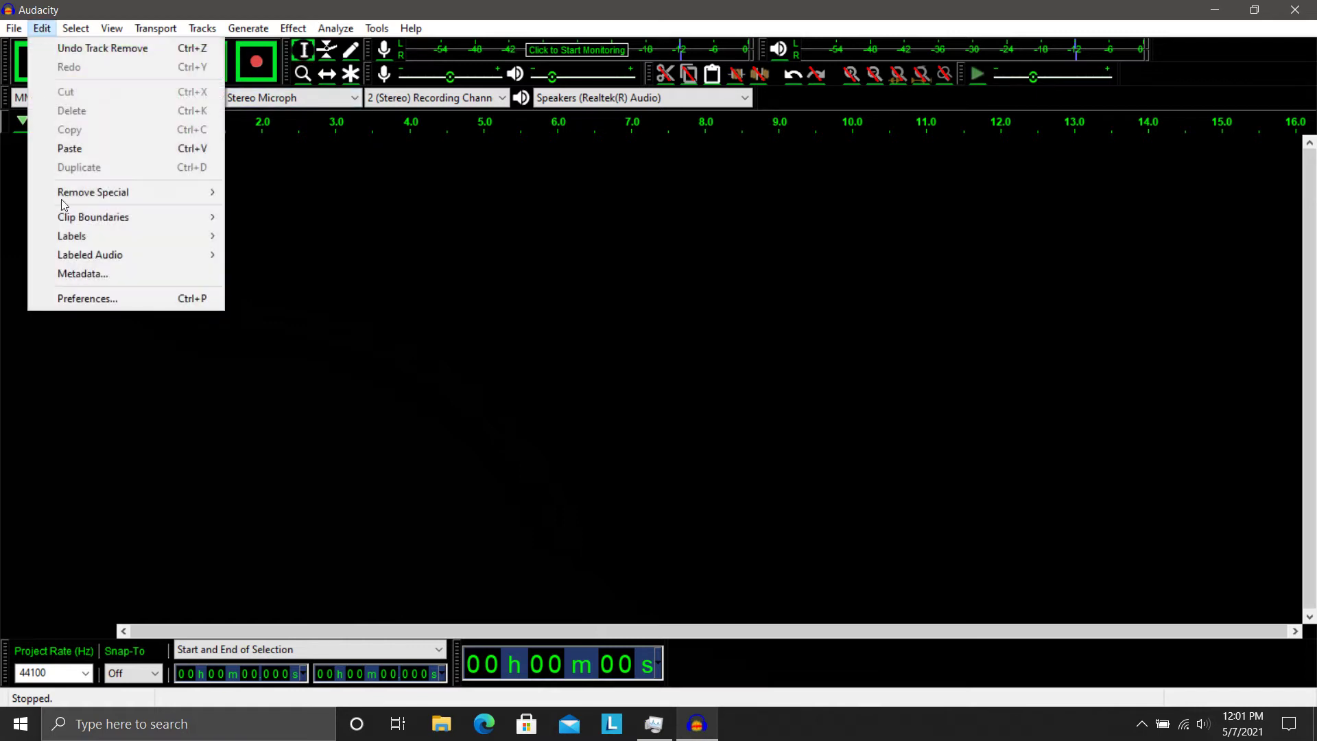
click(81, 299)
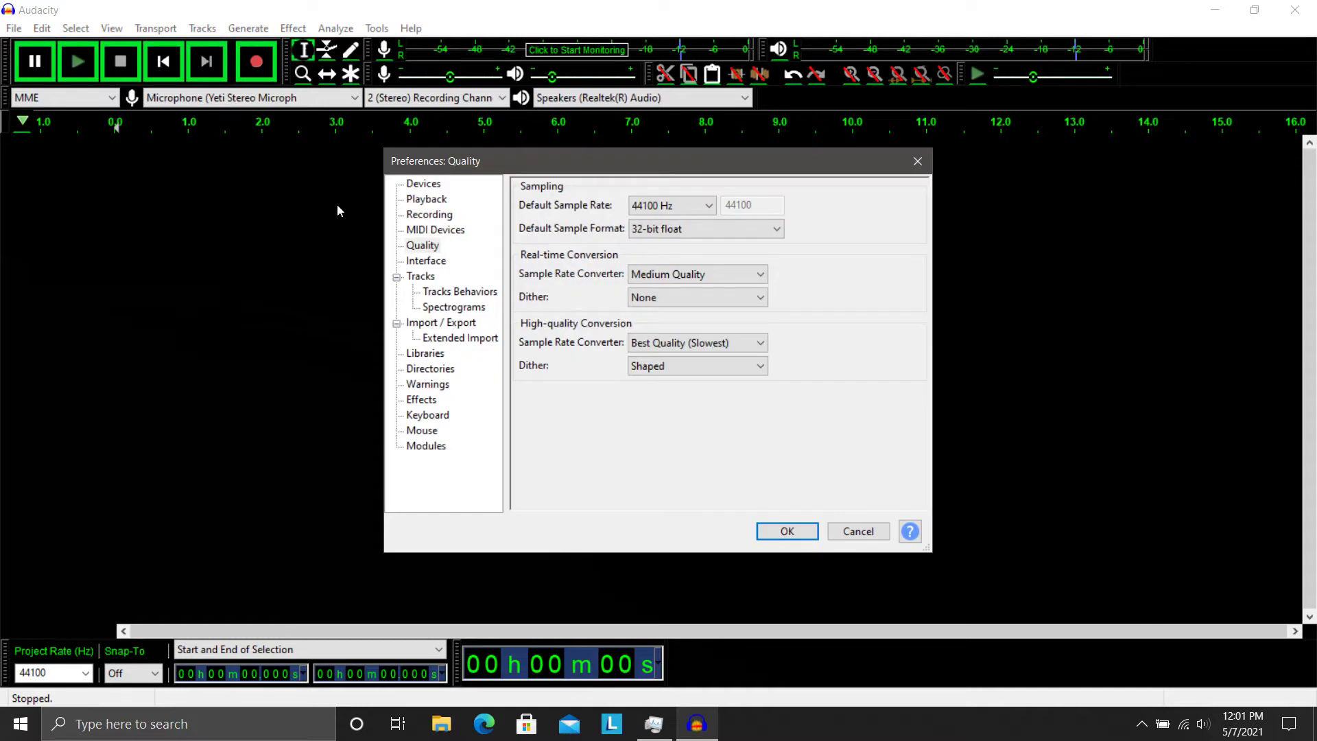
click(429, 261)
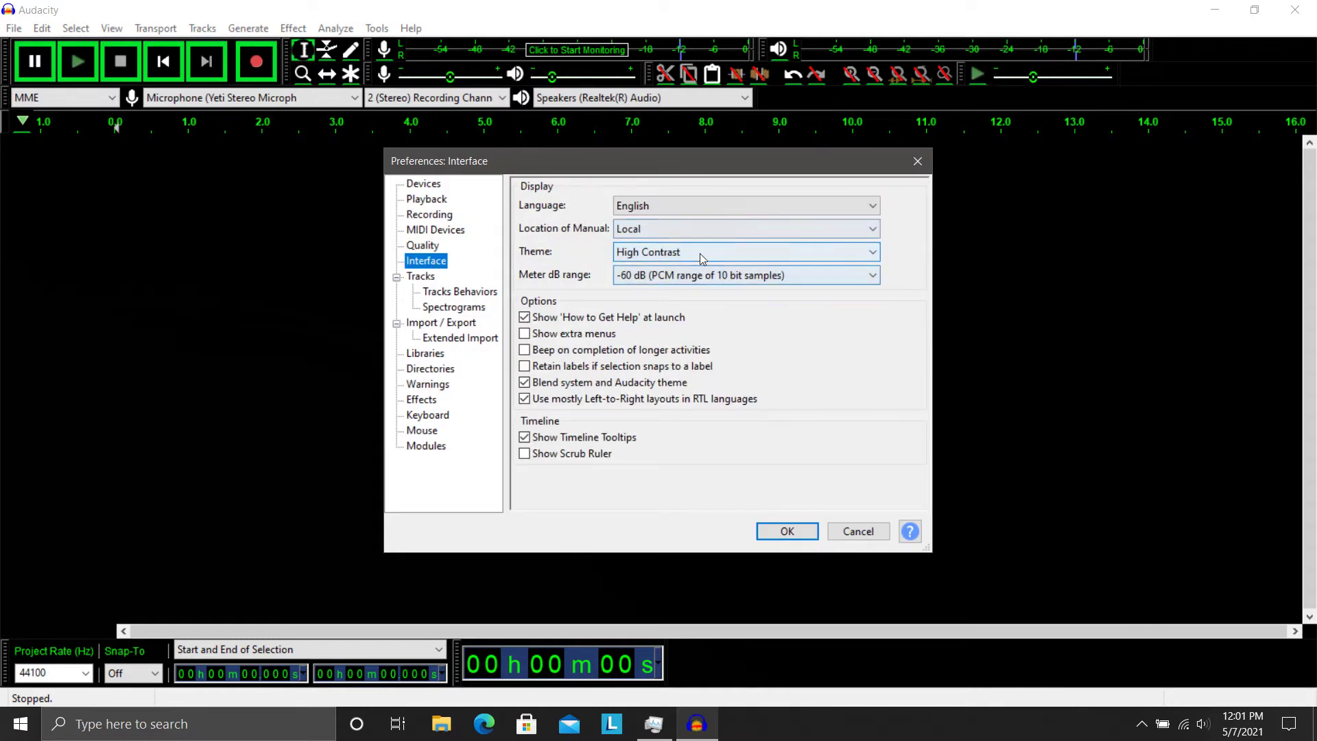
click(786, 531)
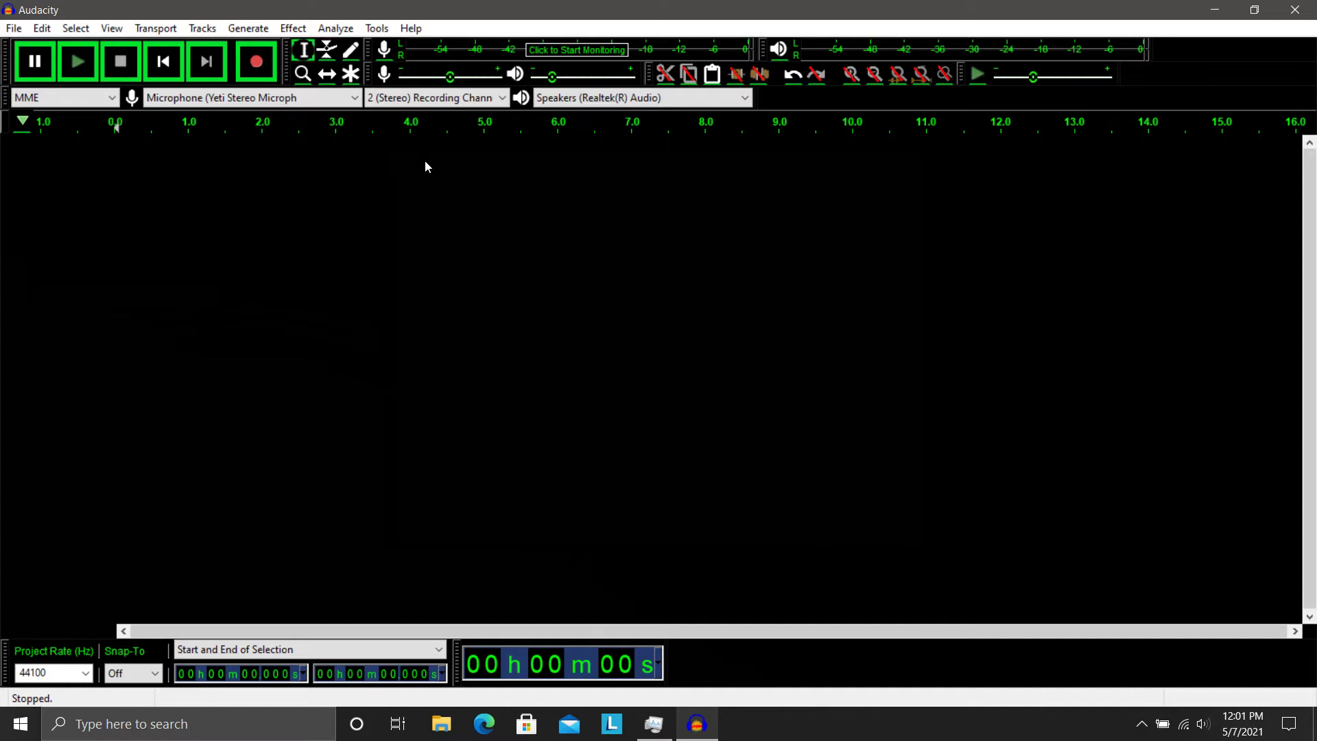
Step: Browse the effects list, then record a roughly 7.5-second voice line into a stereo track
click(299, 27)
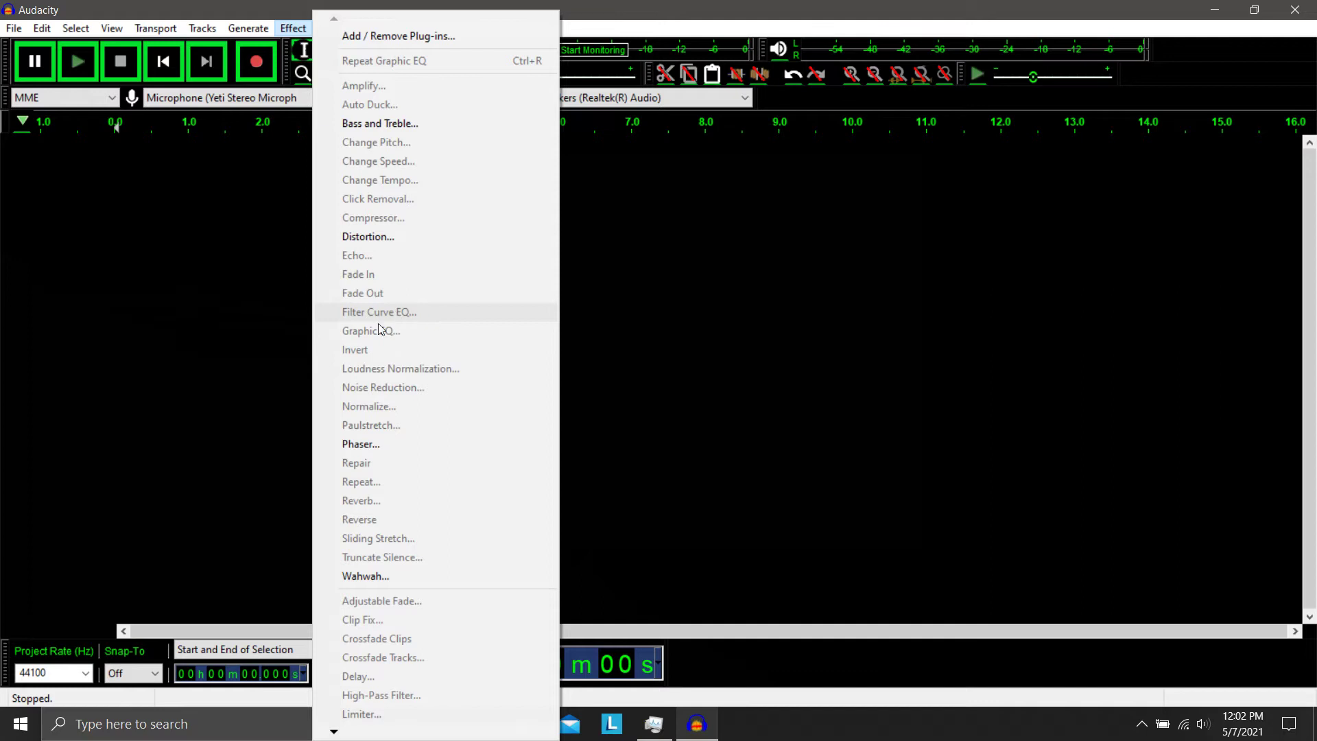
click(606, 345)
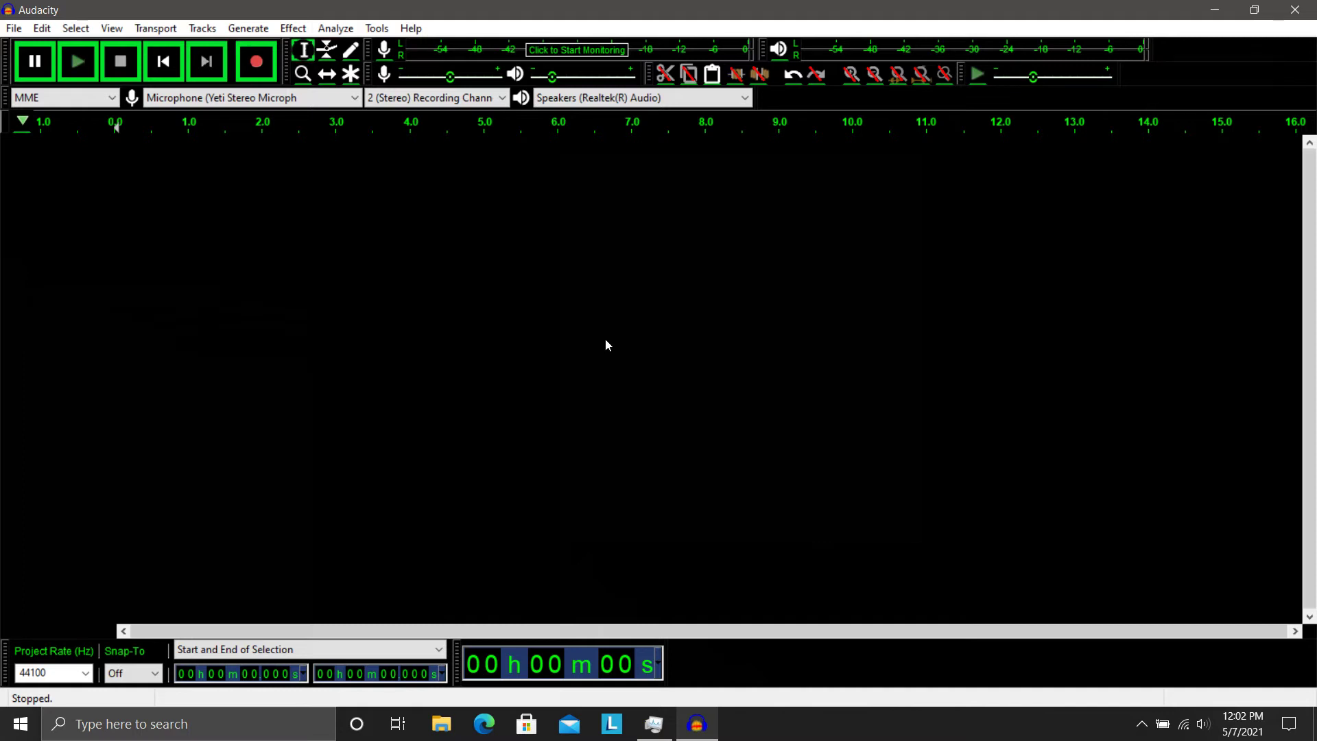
key(r)
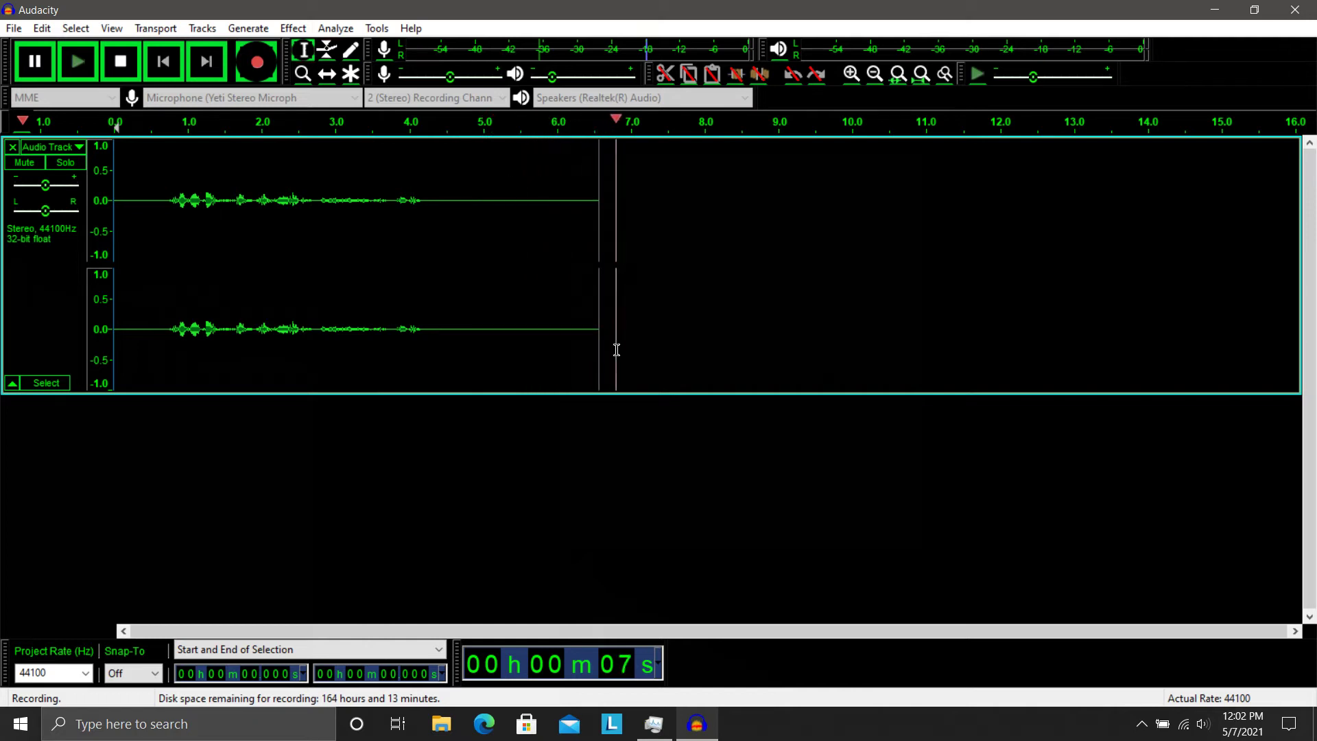
key(space)
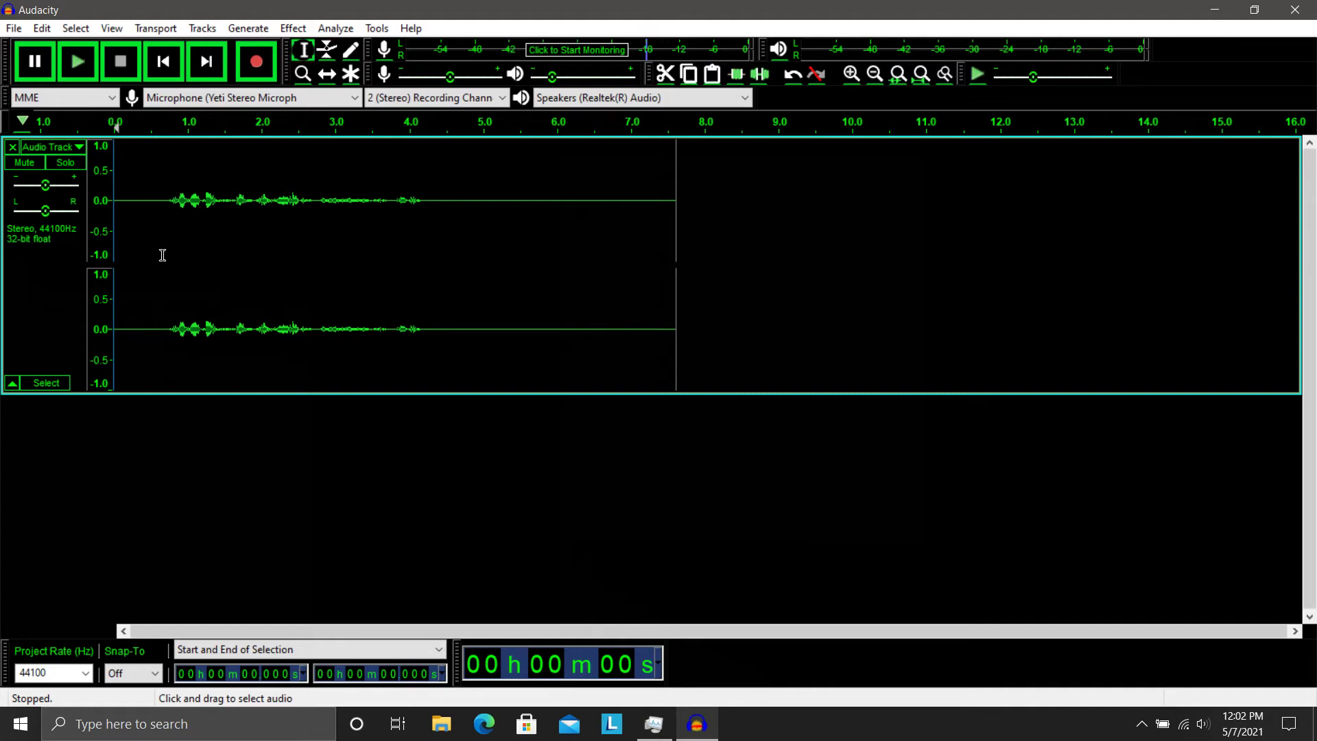
Step: Normalize the entire recording to a -1.0 dB peak
drag(117, 242, 471, 246)
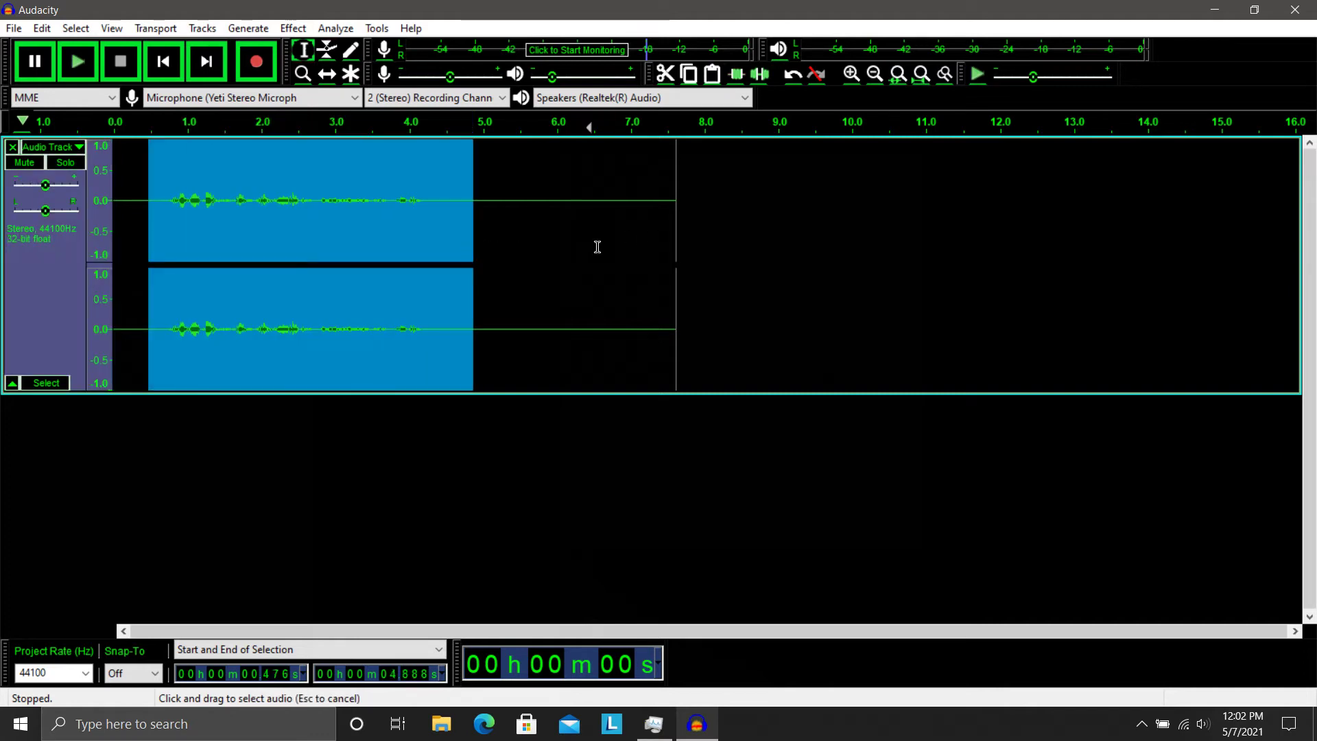
key(ctrl+a)
click(293, 28)
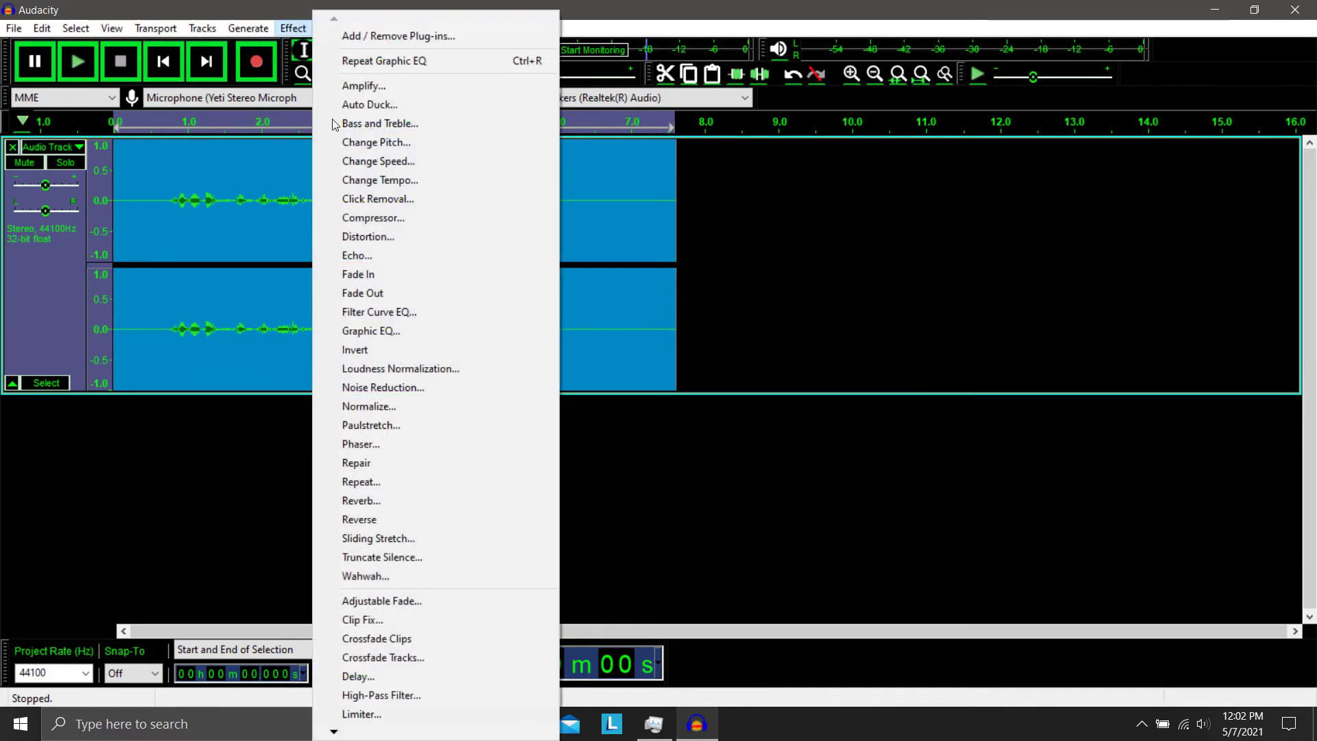
click(425, 405)
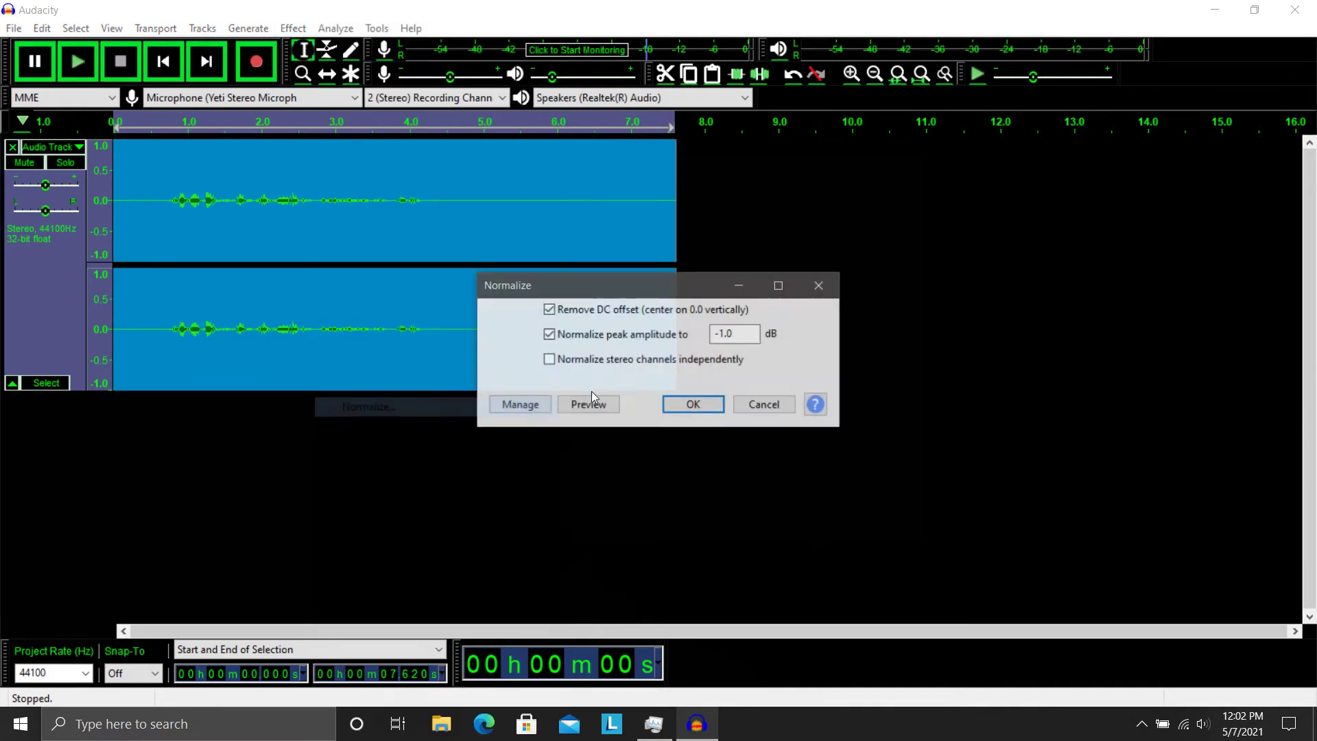
click(691, 404)
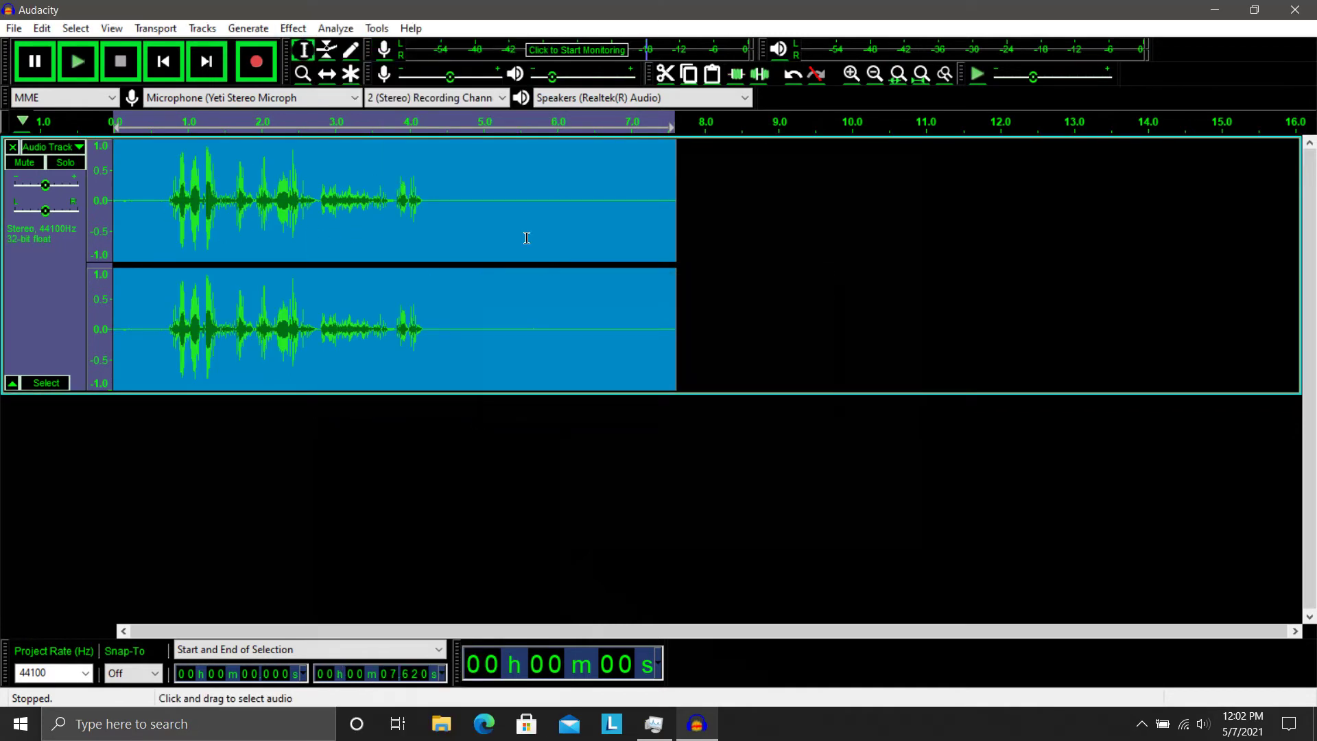
Step: Capture a noise profile from the quiet tail, about 4.53 to 7.14 s
drag(447, 230, 640, 230)
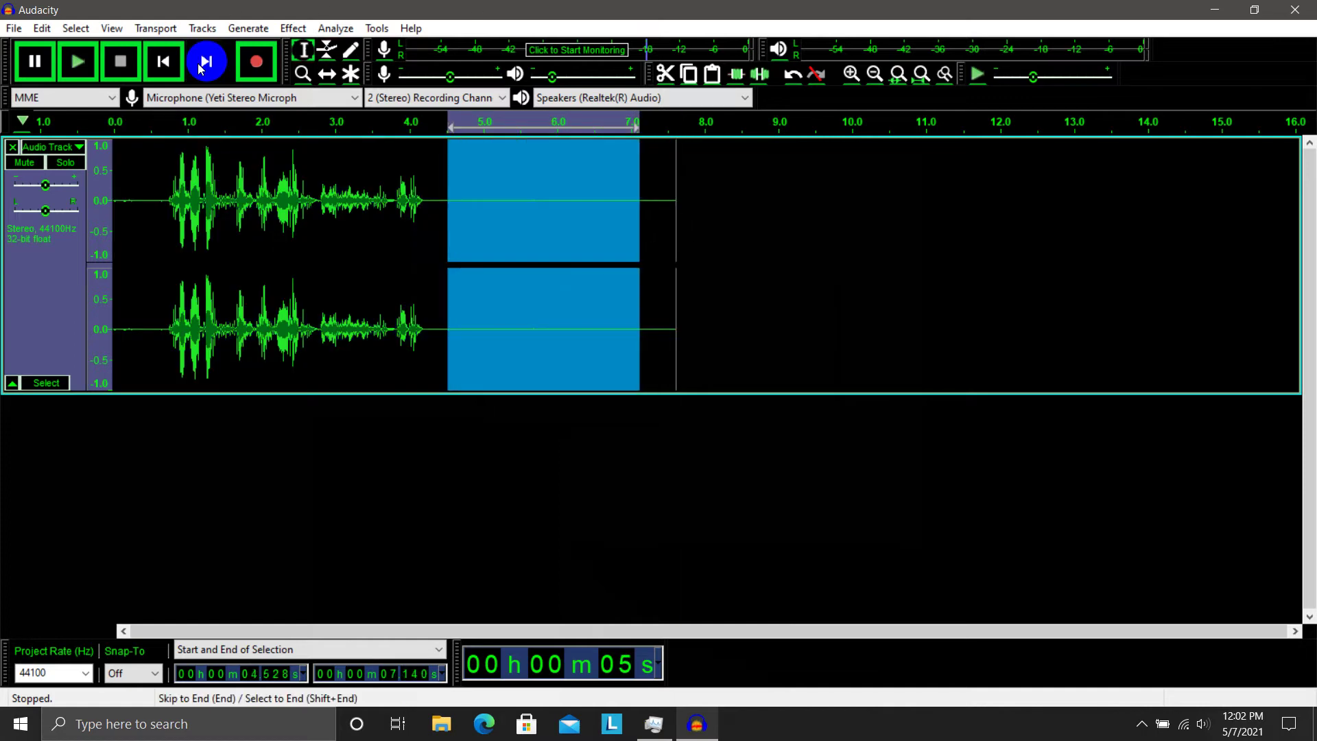
click(293, 28)
click(432, 388)
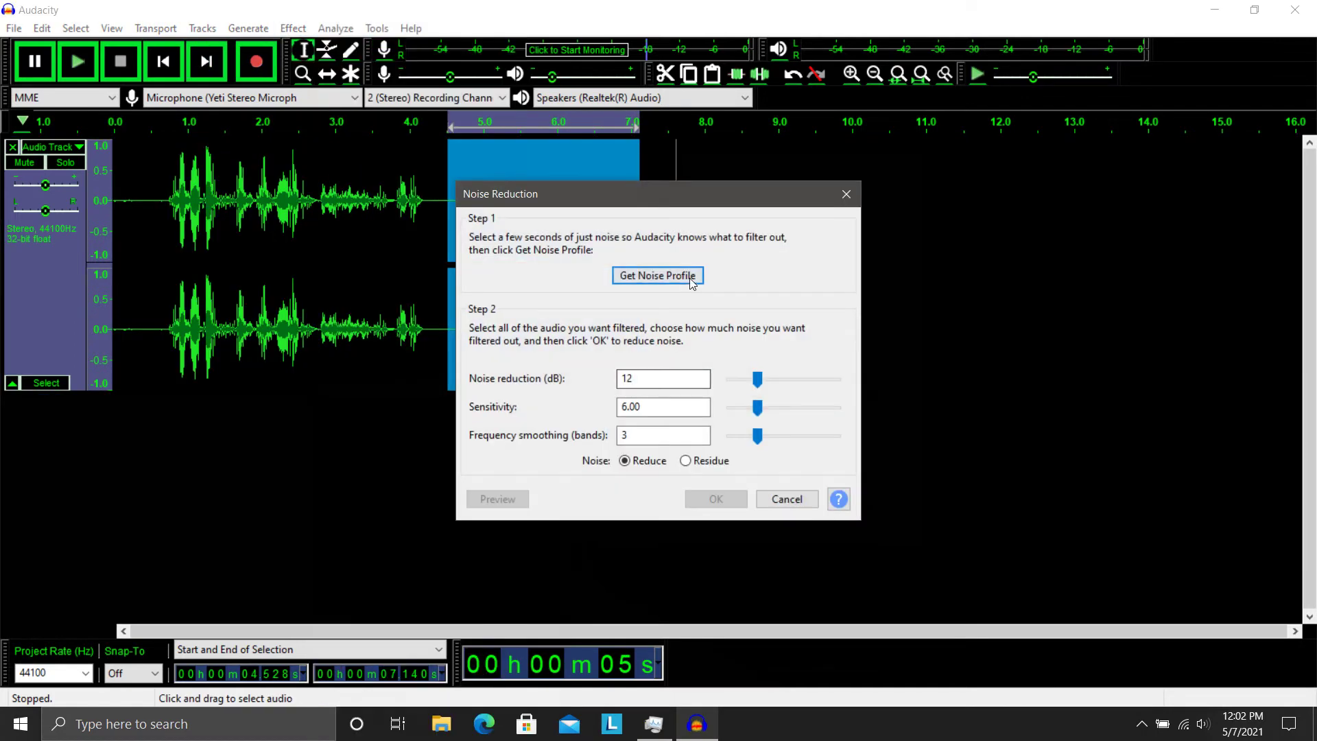
click(689, 277)
Step: Apply 12 dB of noise reduction to the whole clip
click(450, 261)
key(ctrl+a)
click(293, 28)
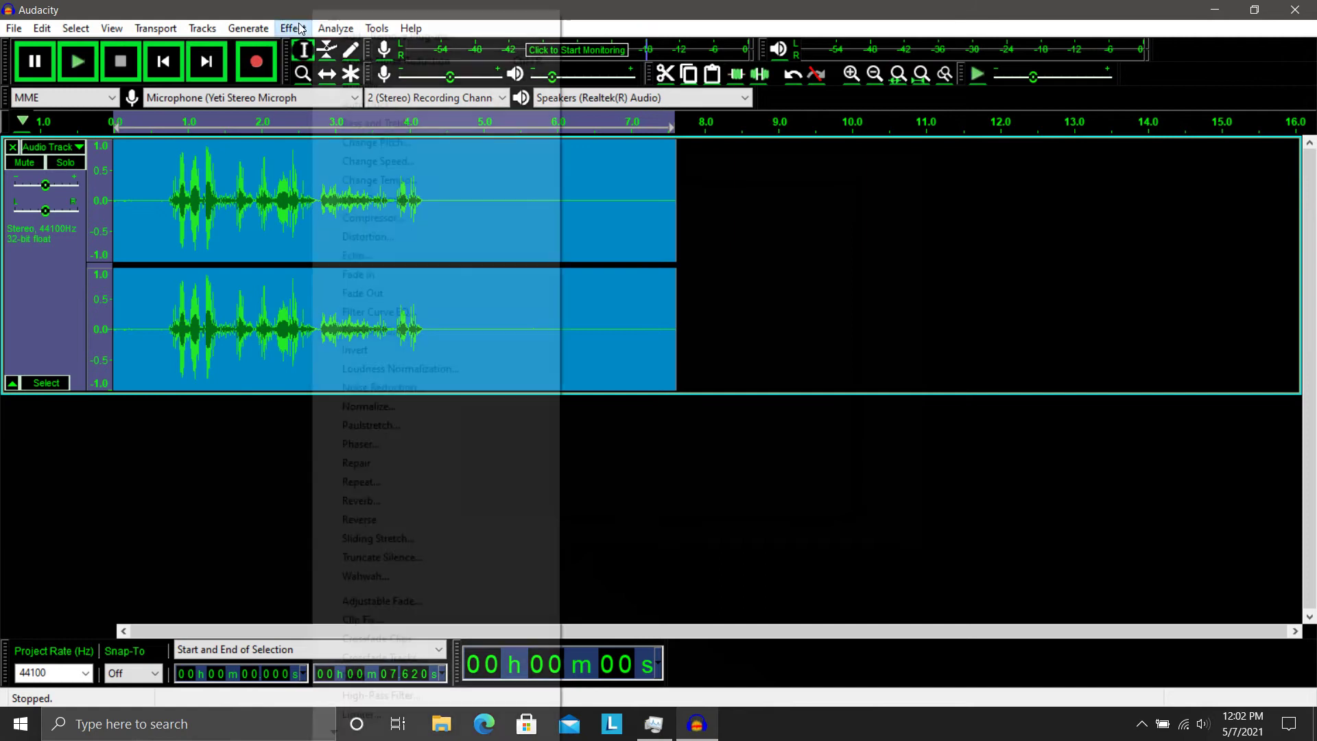
click(427, 385)
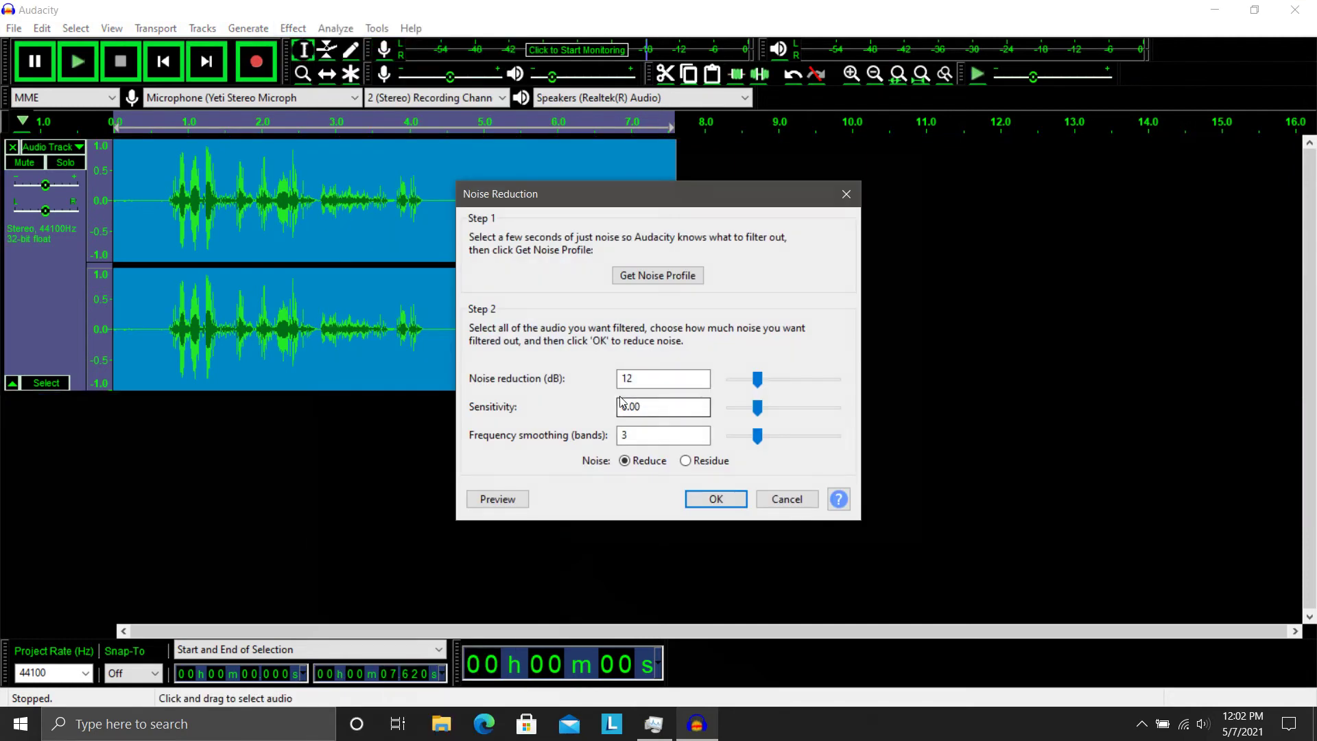
click(716, 499)
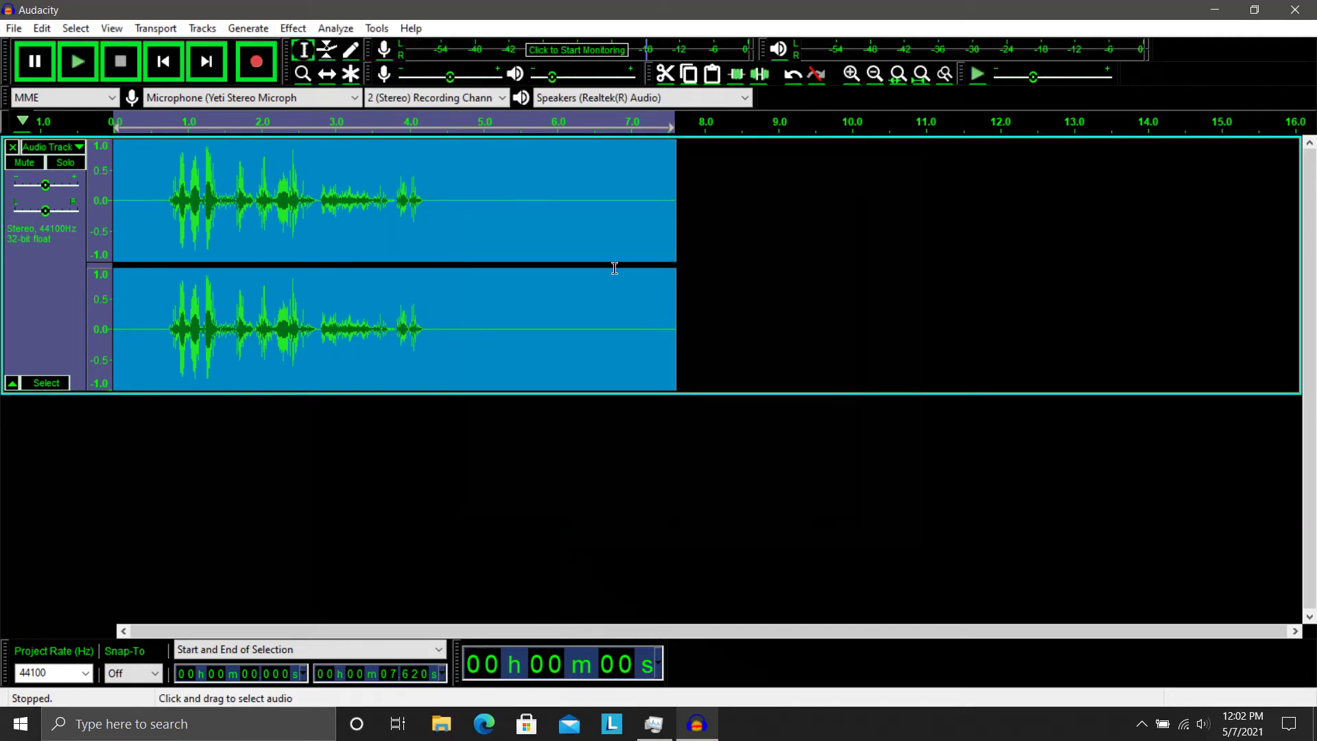
Step: Play the 4.56–7.16 s tail to check leftover noise, then select the whole clip
drag(449, 226, 641, 215)
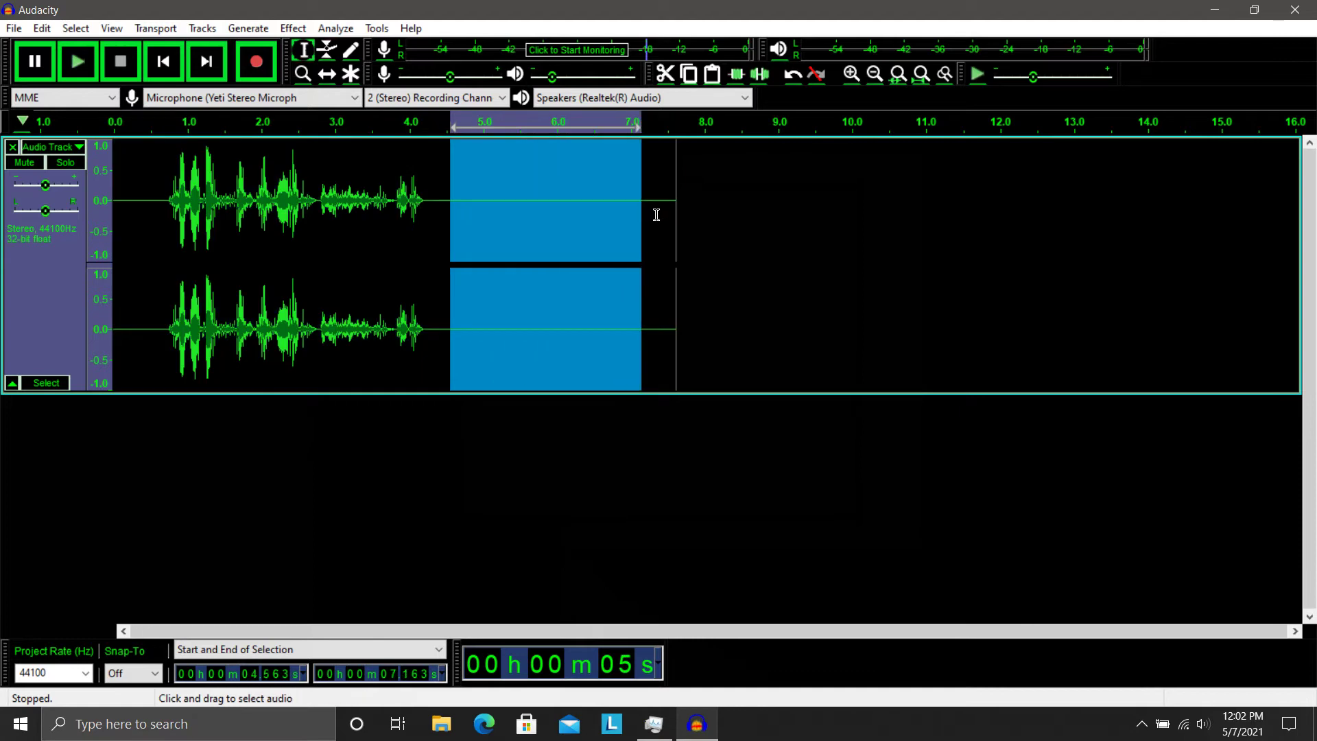
key(space)
key(space)
double_click(226, 150)
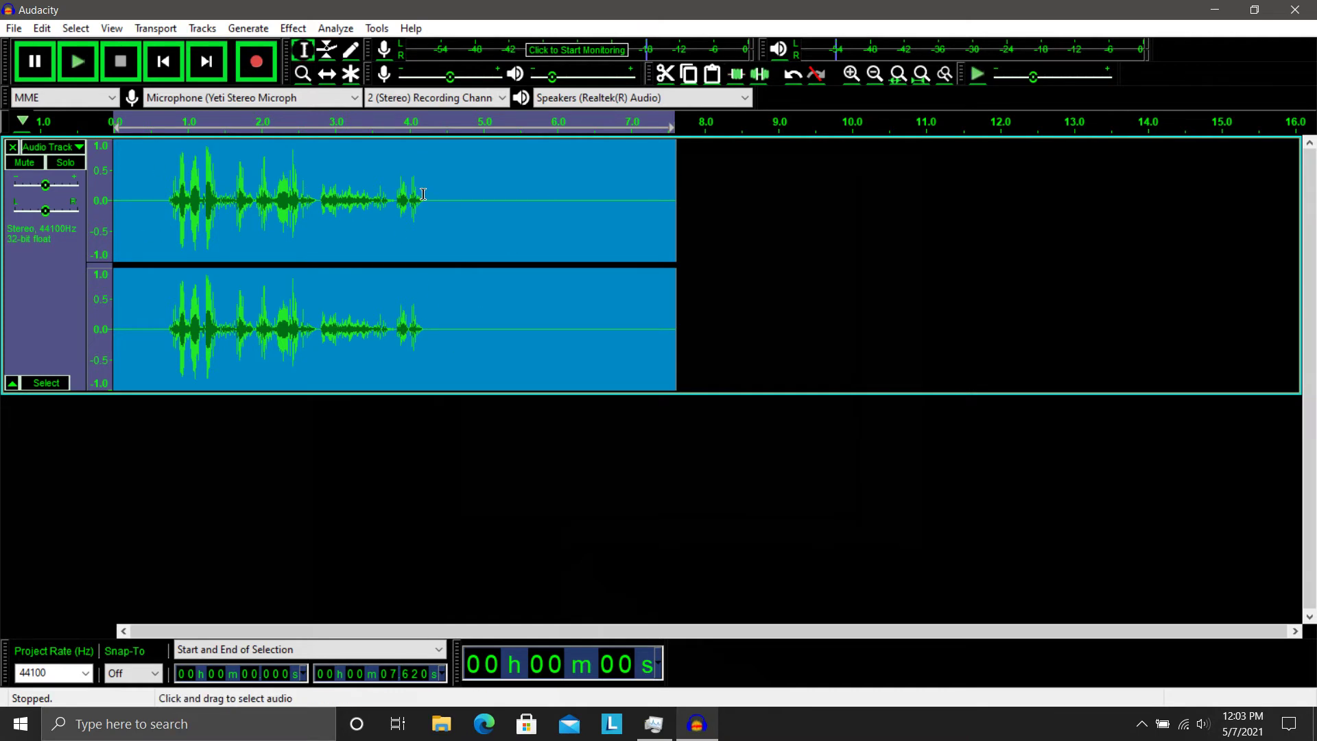
Step: Apply a 1000 Hz high-pass filter with 6 dB per octave roll-off to the recording
click(293, 28)
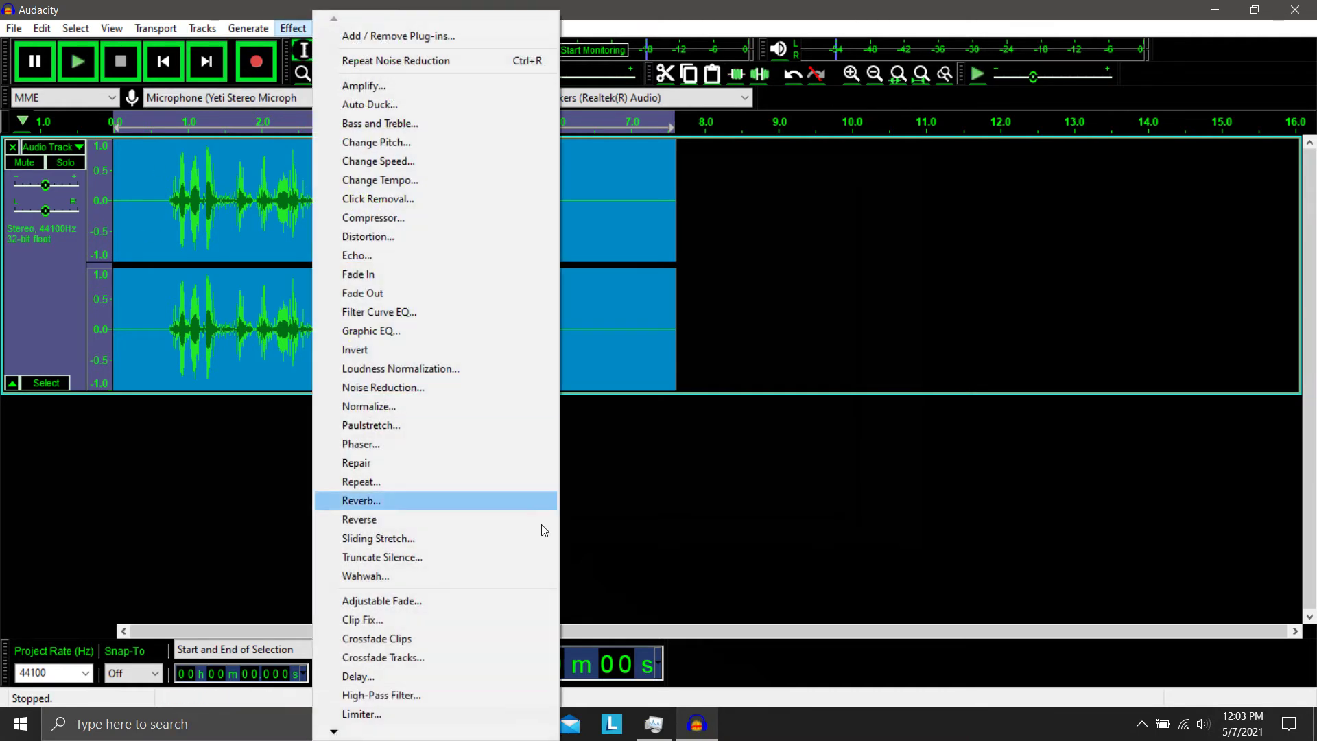
click(439, 695)
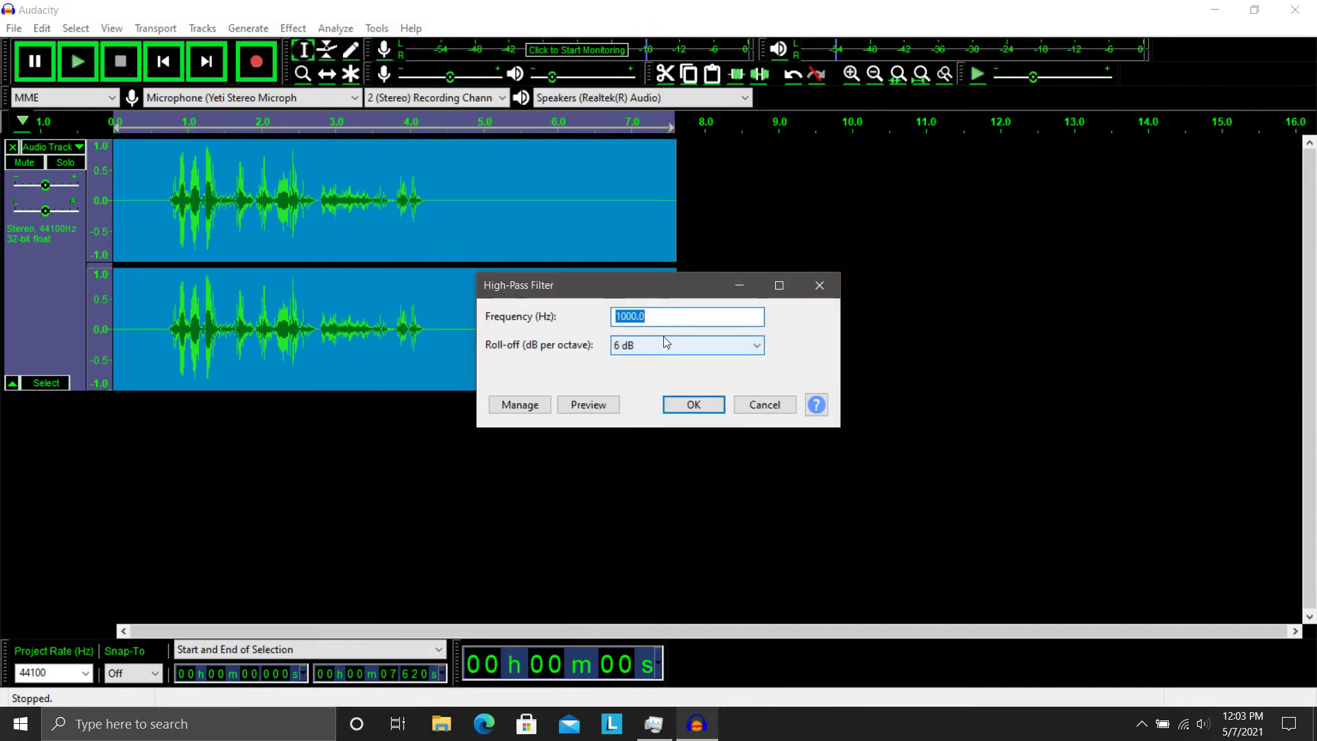
click(713, 405)
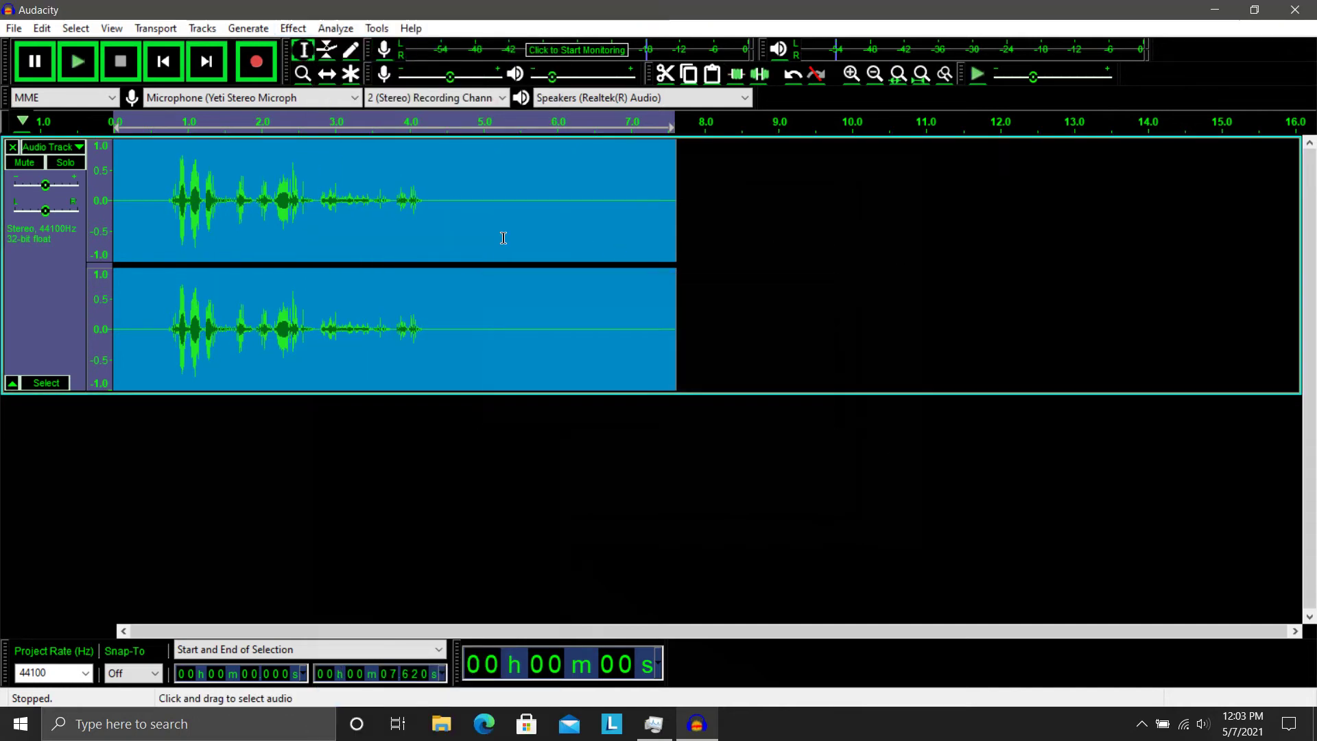
click(293, 28)
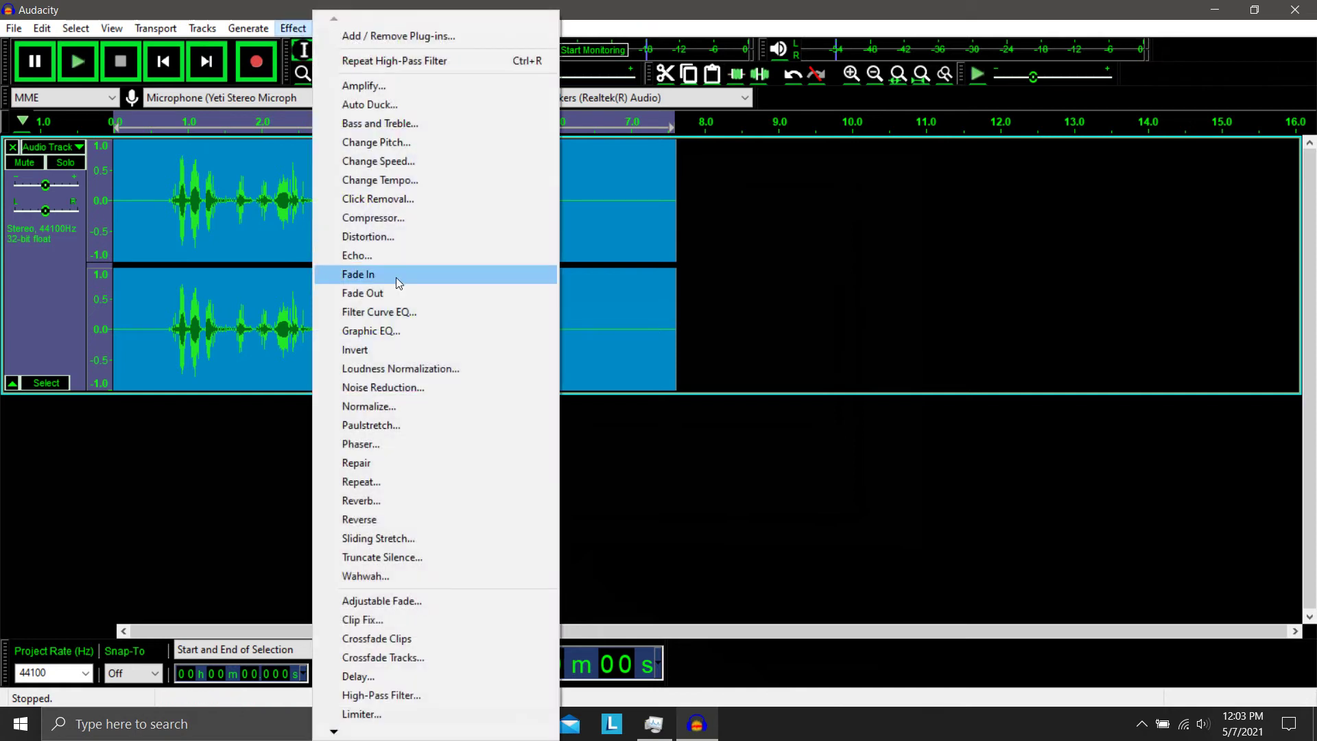
Step: Preview and apply the custom Graphic EQ curve peaking near 630 Hz and 1.25 kHz
click(388, 331)
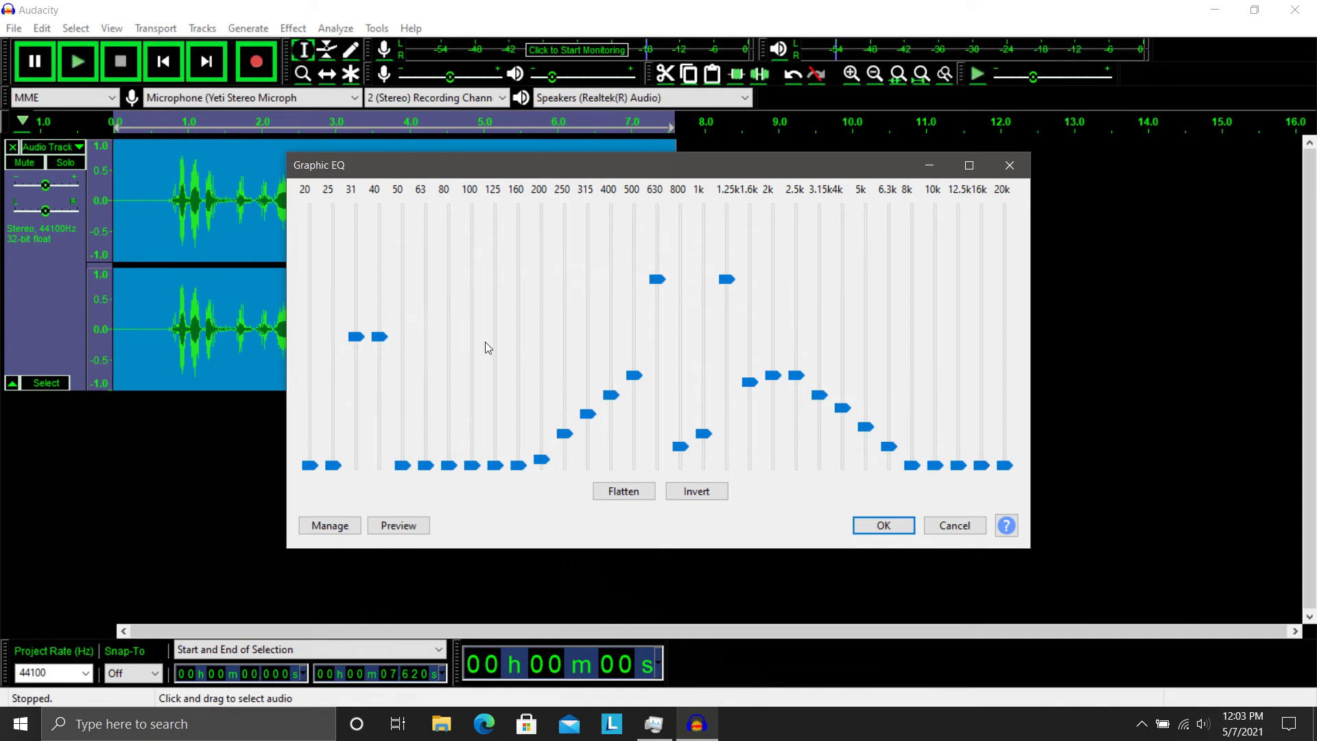
click(404, 526)
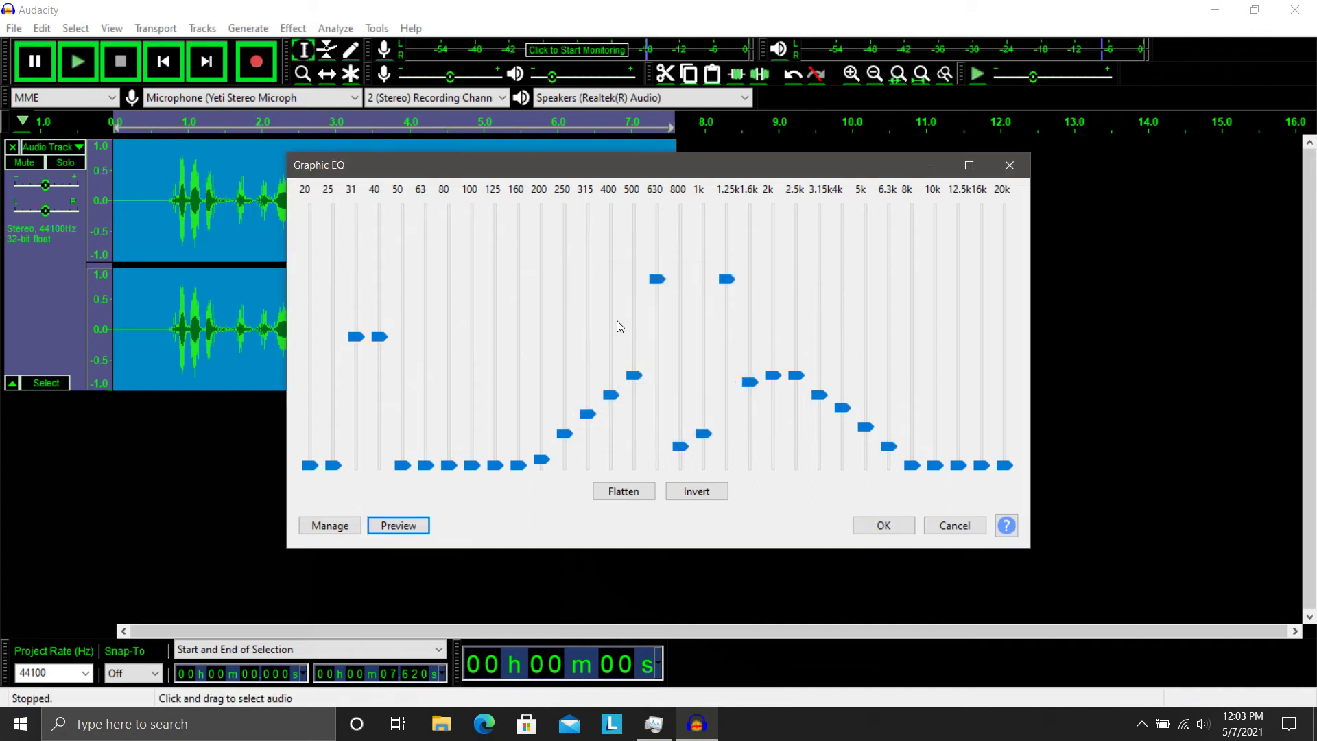
click(327, 522)
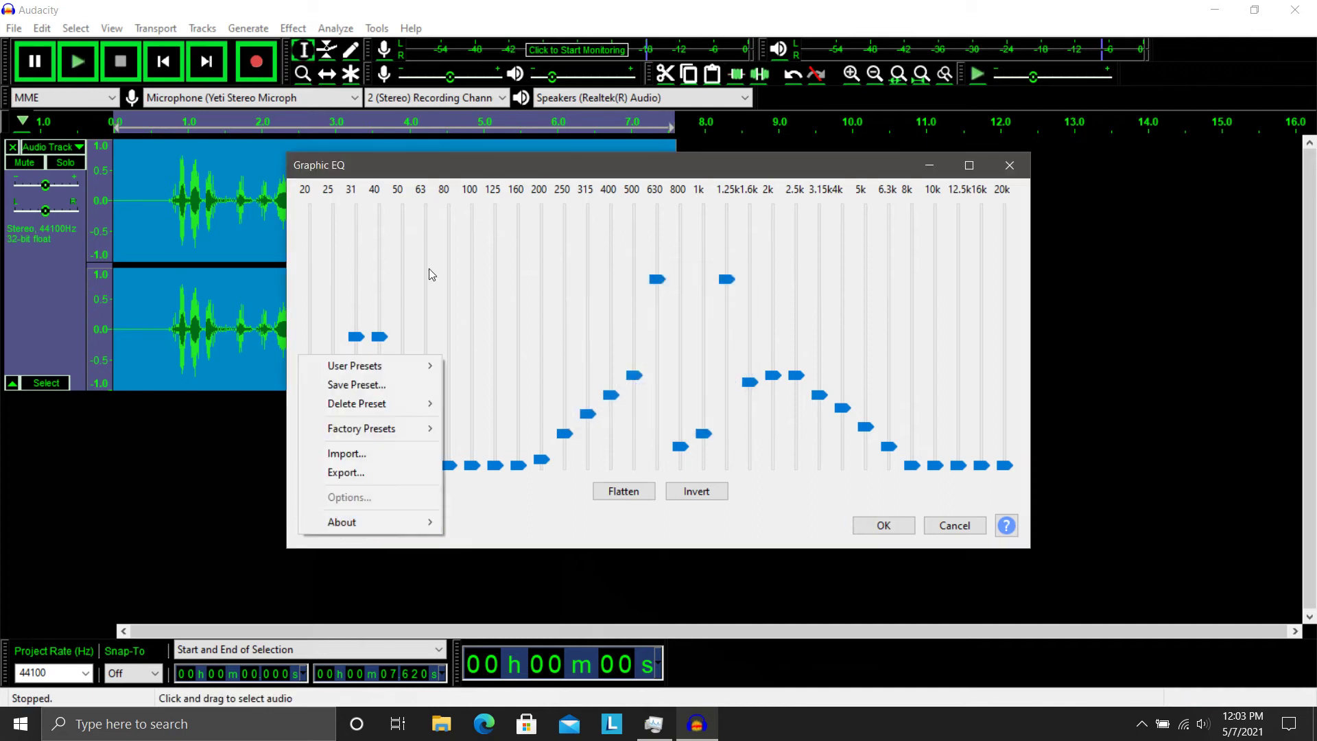
mouse_move(398, 368)
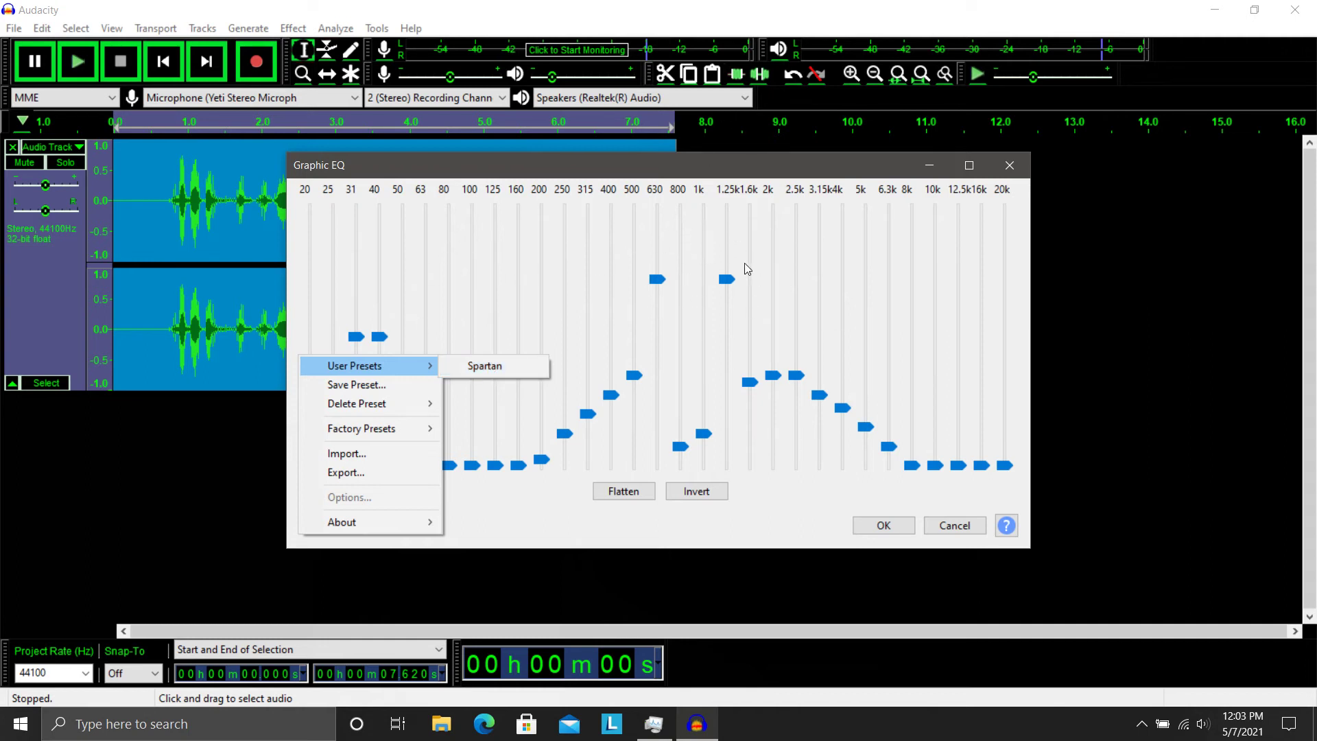
click(516, 513)
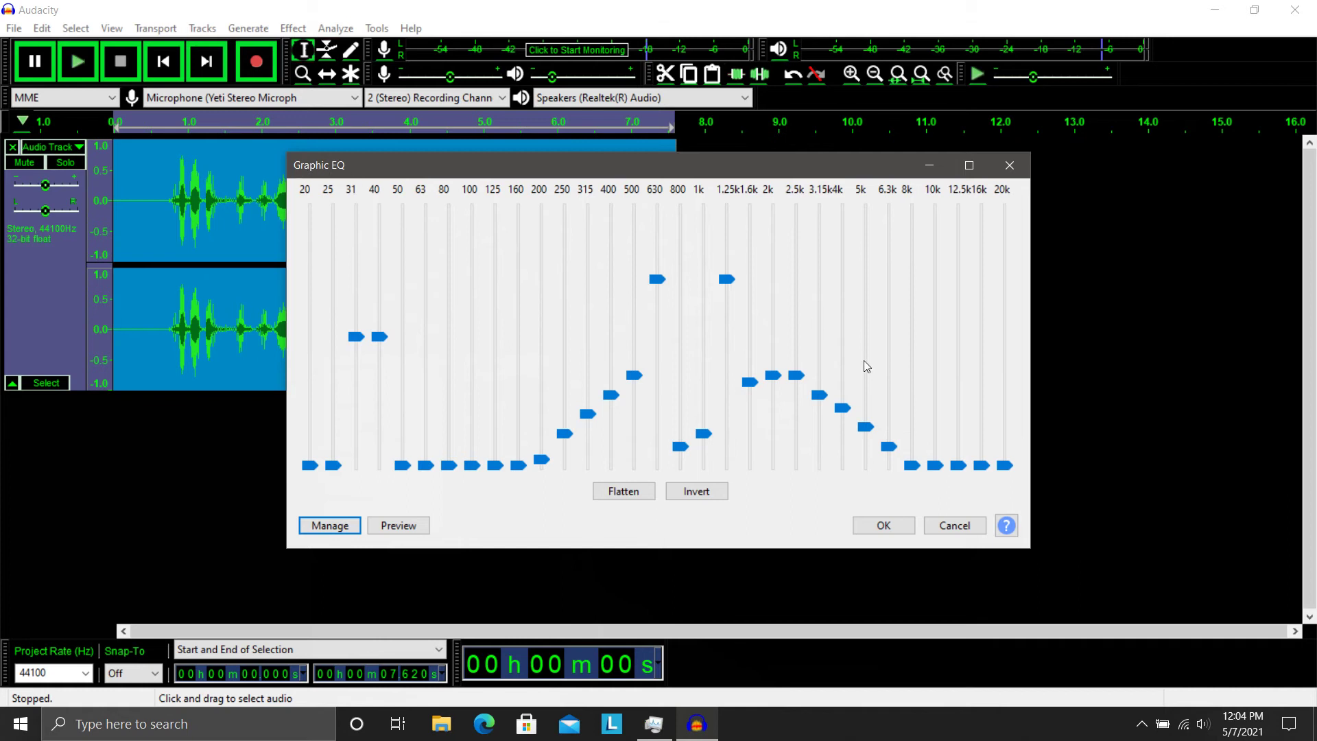
click(884, 526)
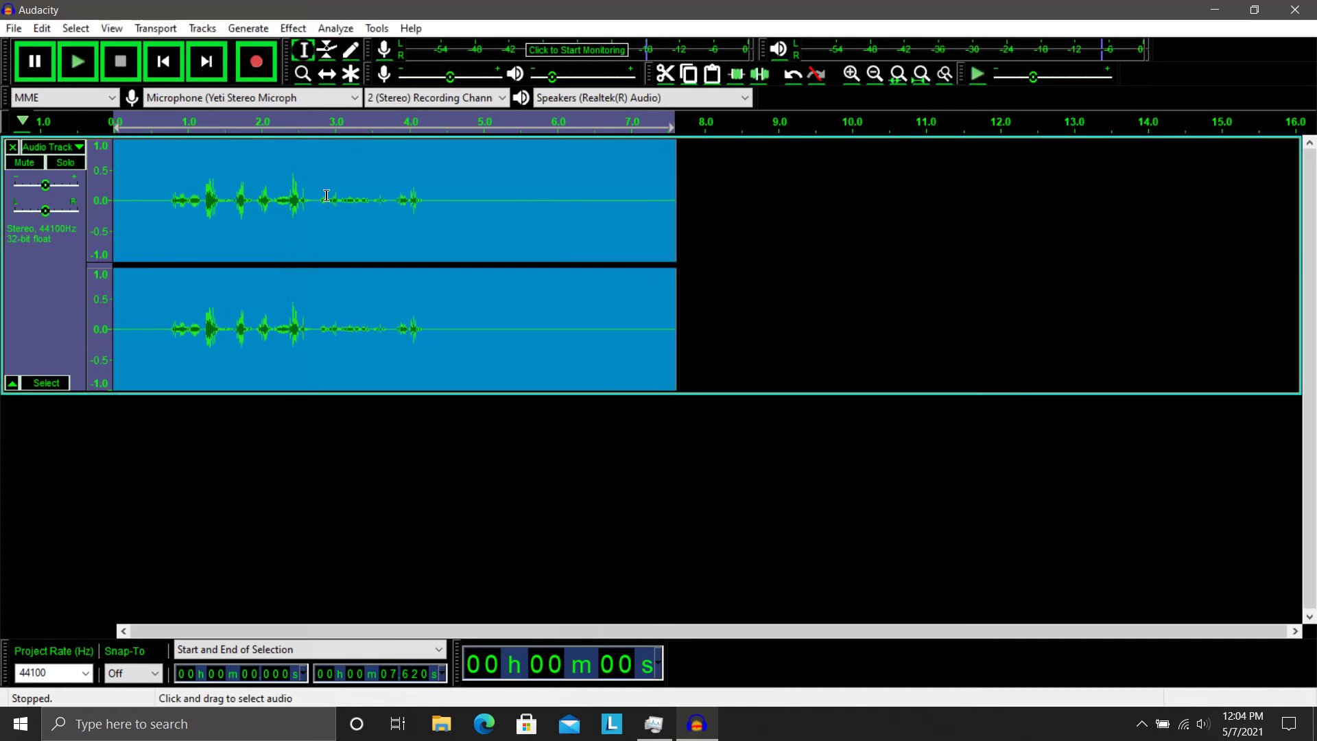
Step: Compress at -12 dB threshold and 2:1 ratio, then play the speech from 0.6 to 5 s
click(294, 28)
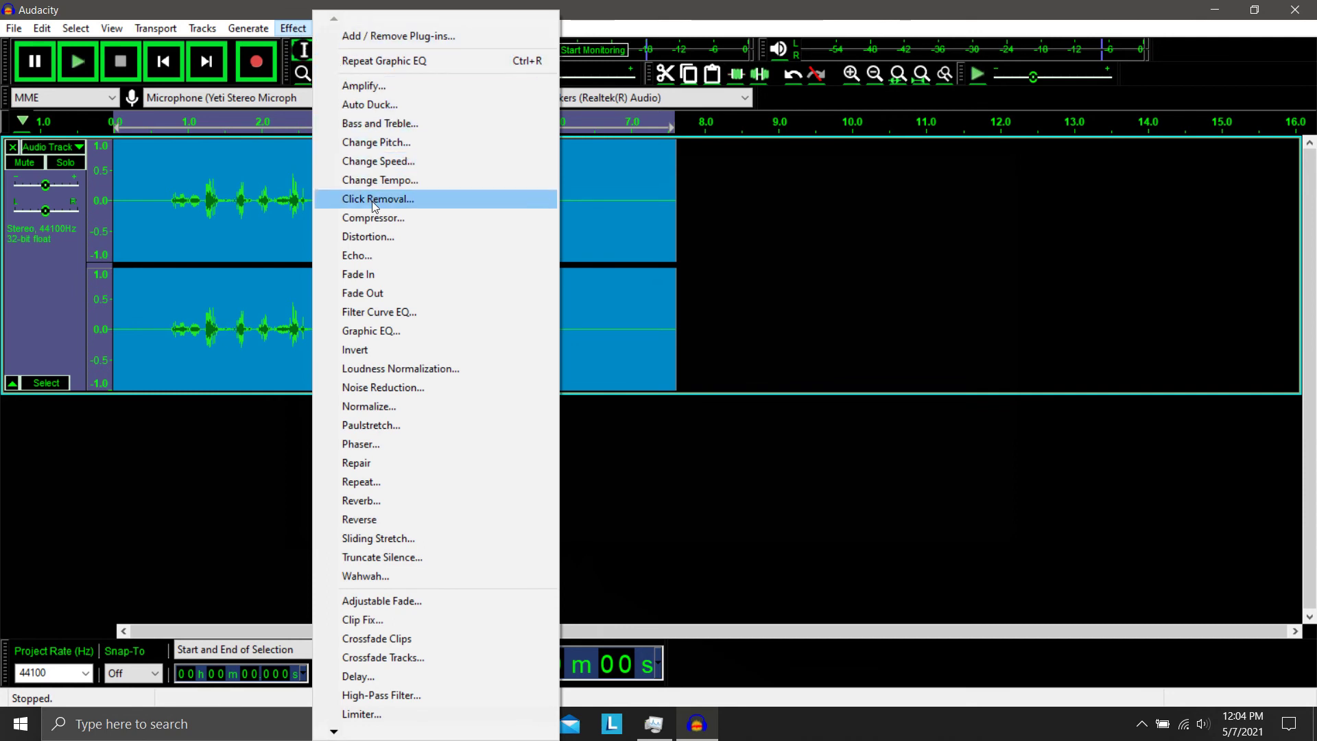
click(398, 218)
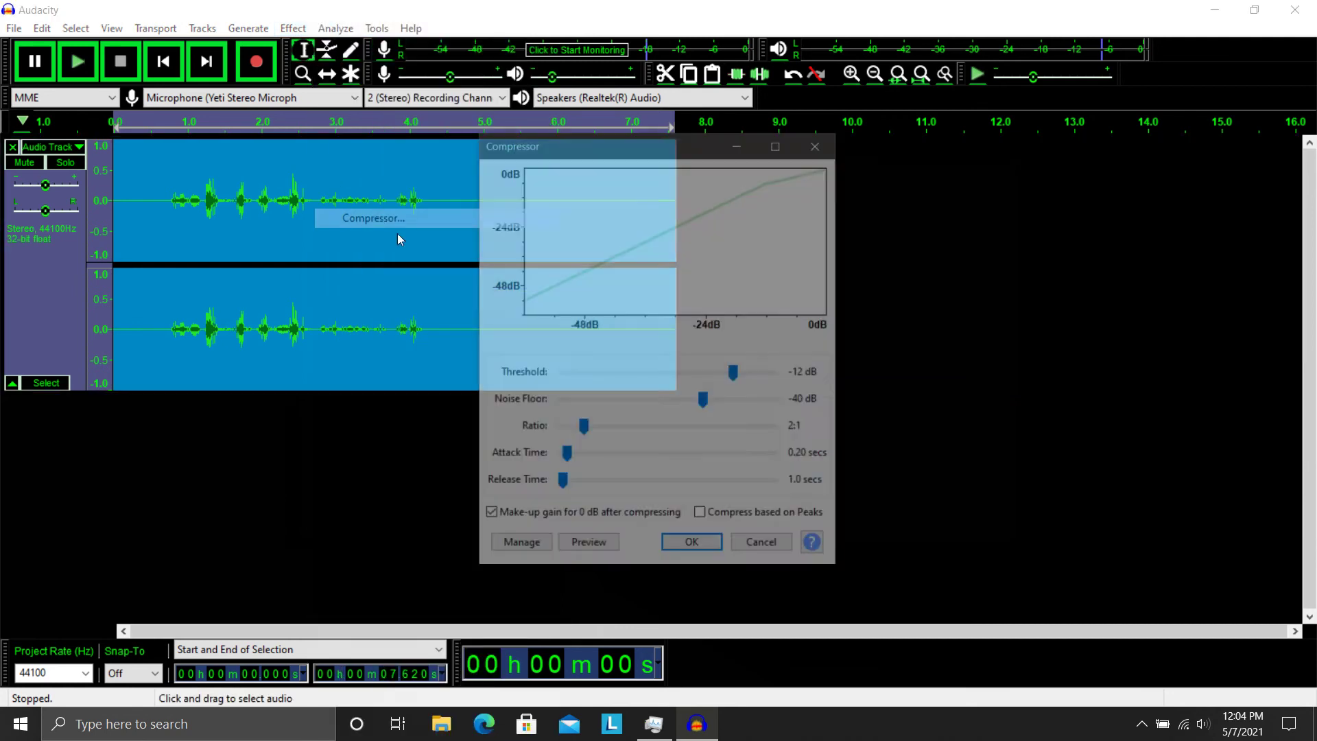
click(691, 546)
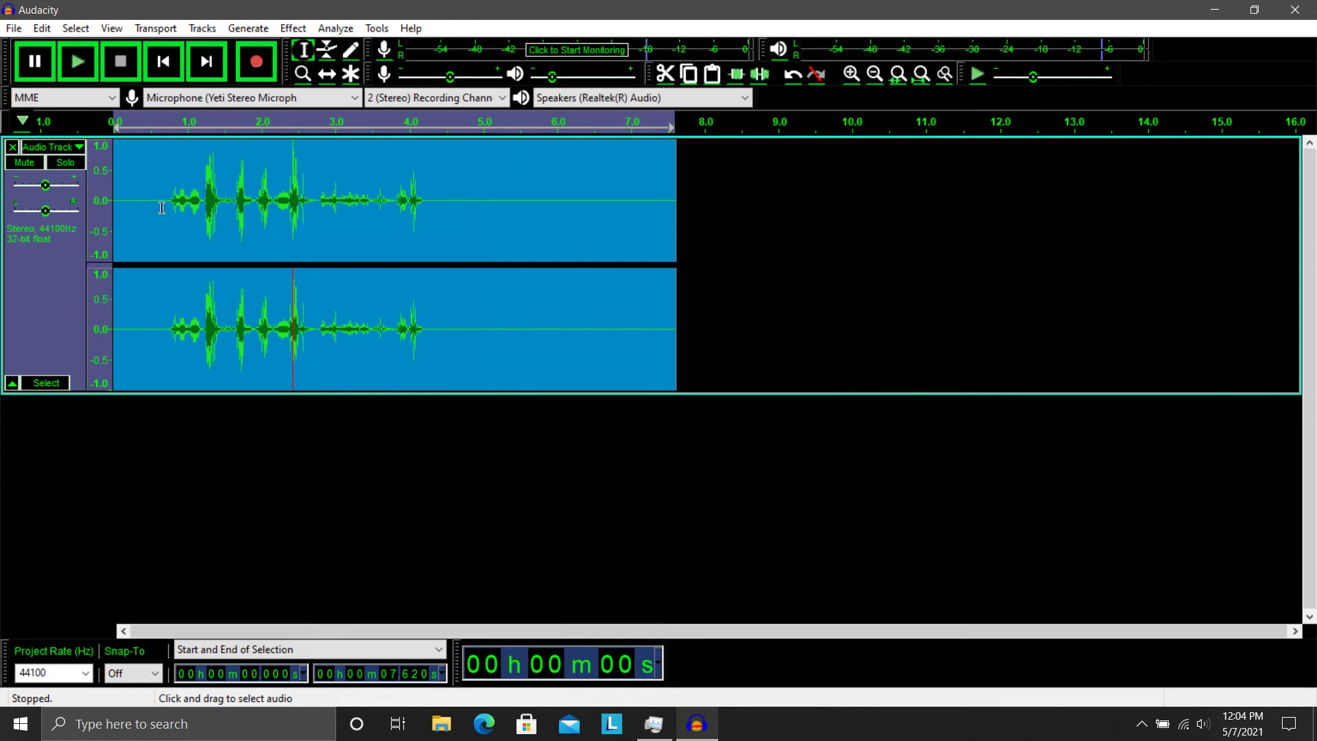
drag(158, 232, 506, 242)
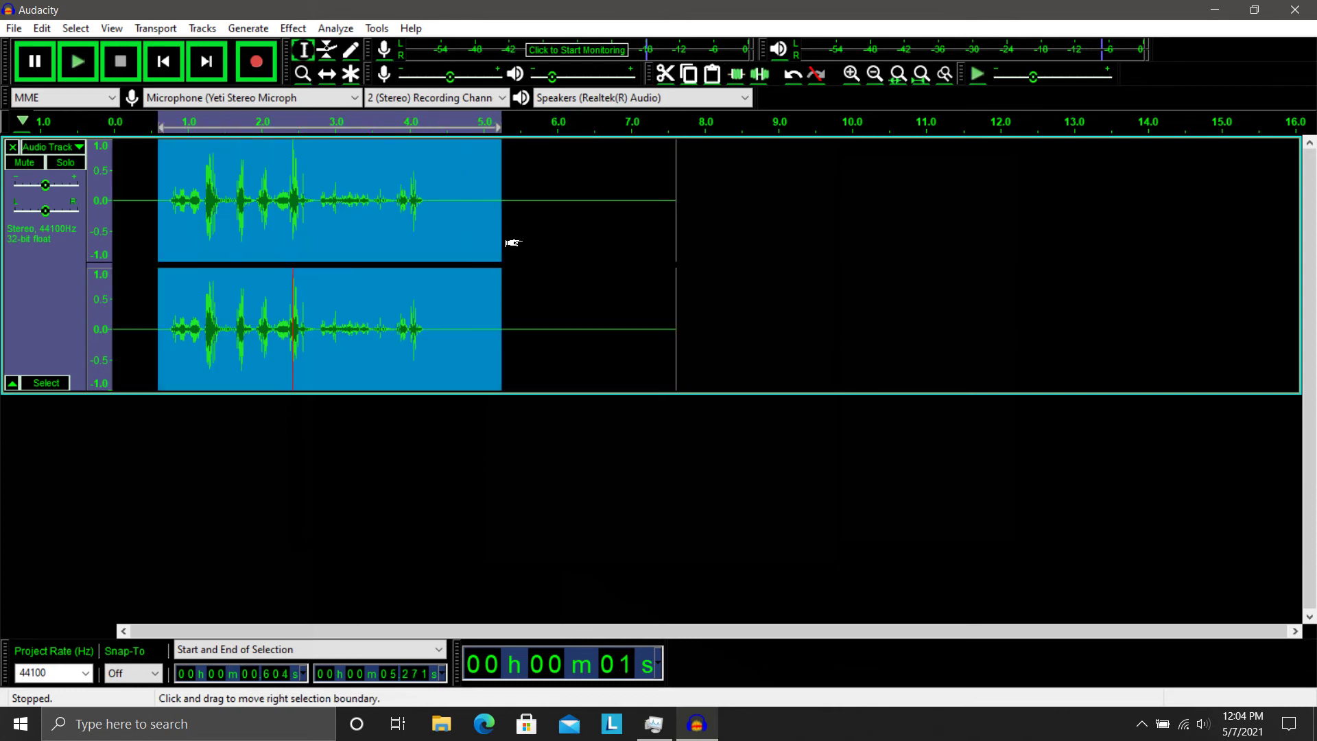
key(space)
Step: Select the whole clip and apply the 1000 Hz high-pass filter again
double_click(542, 230)
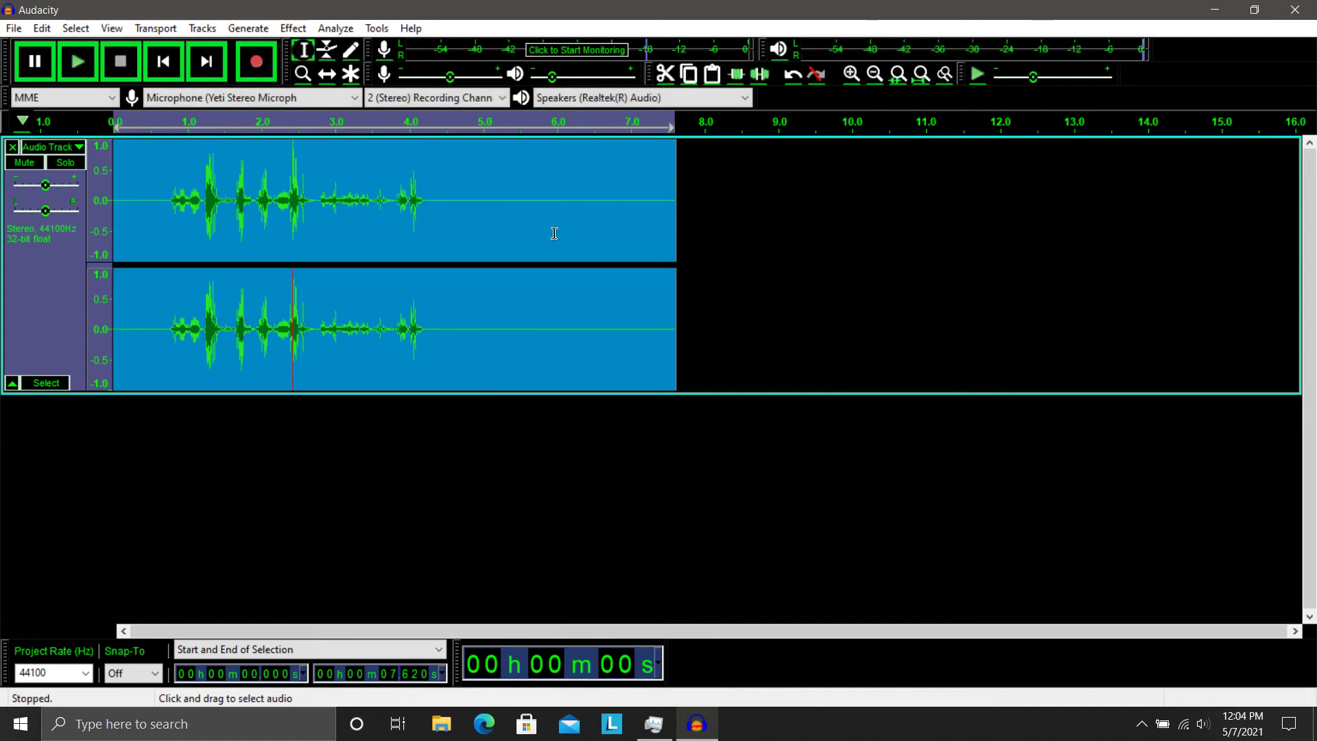
click(293, 28)
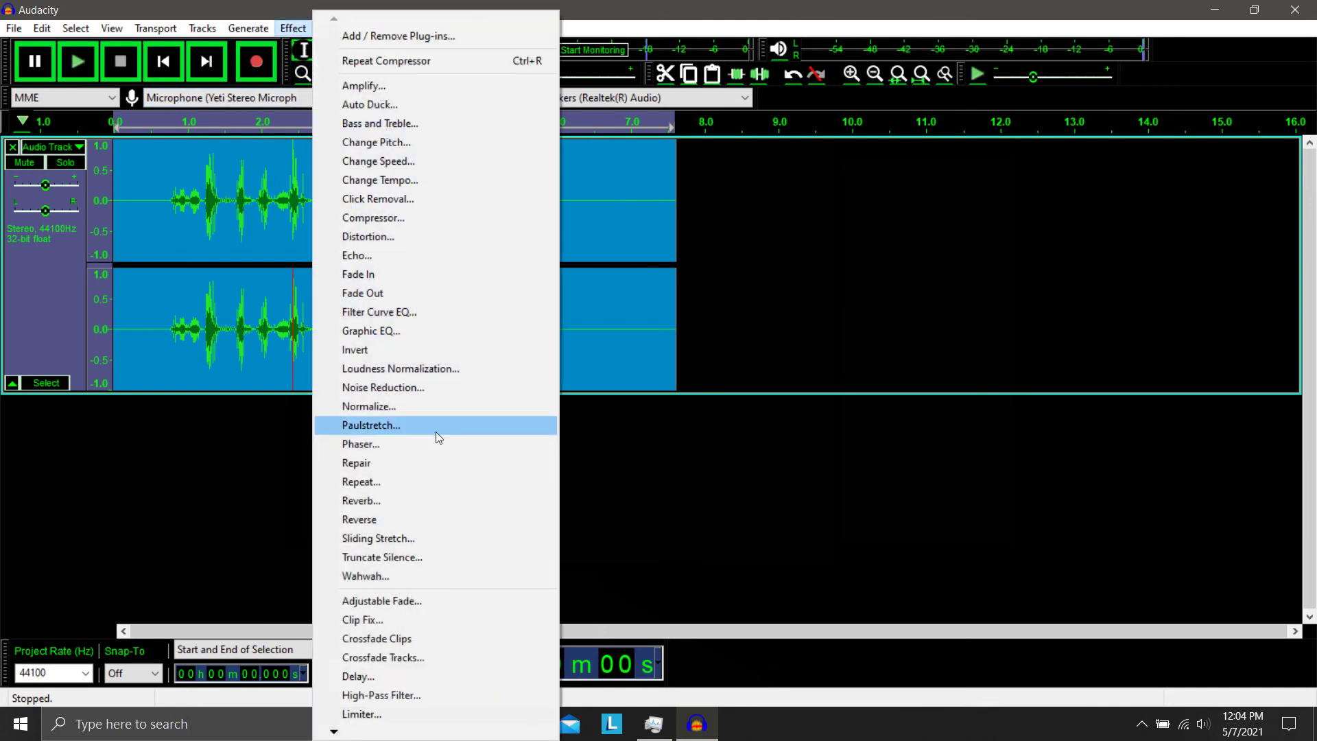
click(414, 694)
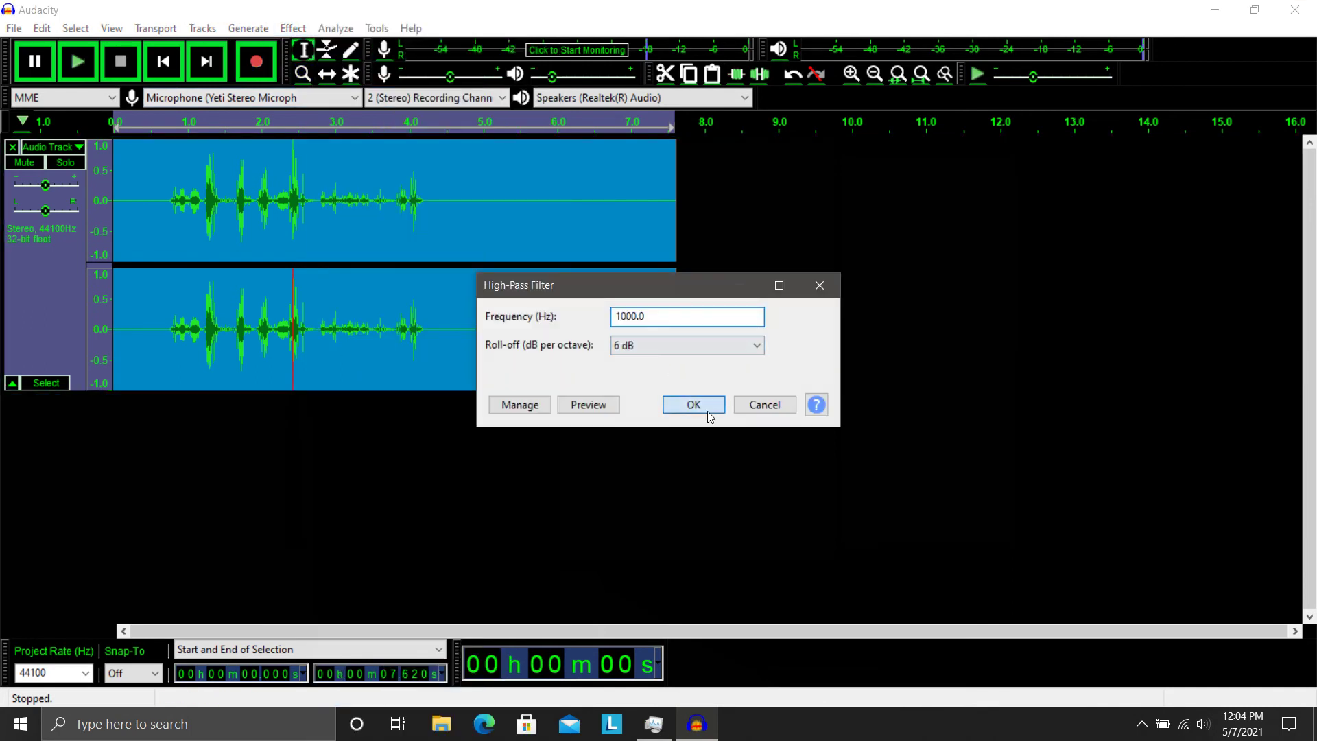
click(684, 406)
Step: Apply the Graphic EQ curve to the recording a second time
click(293, 28)
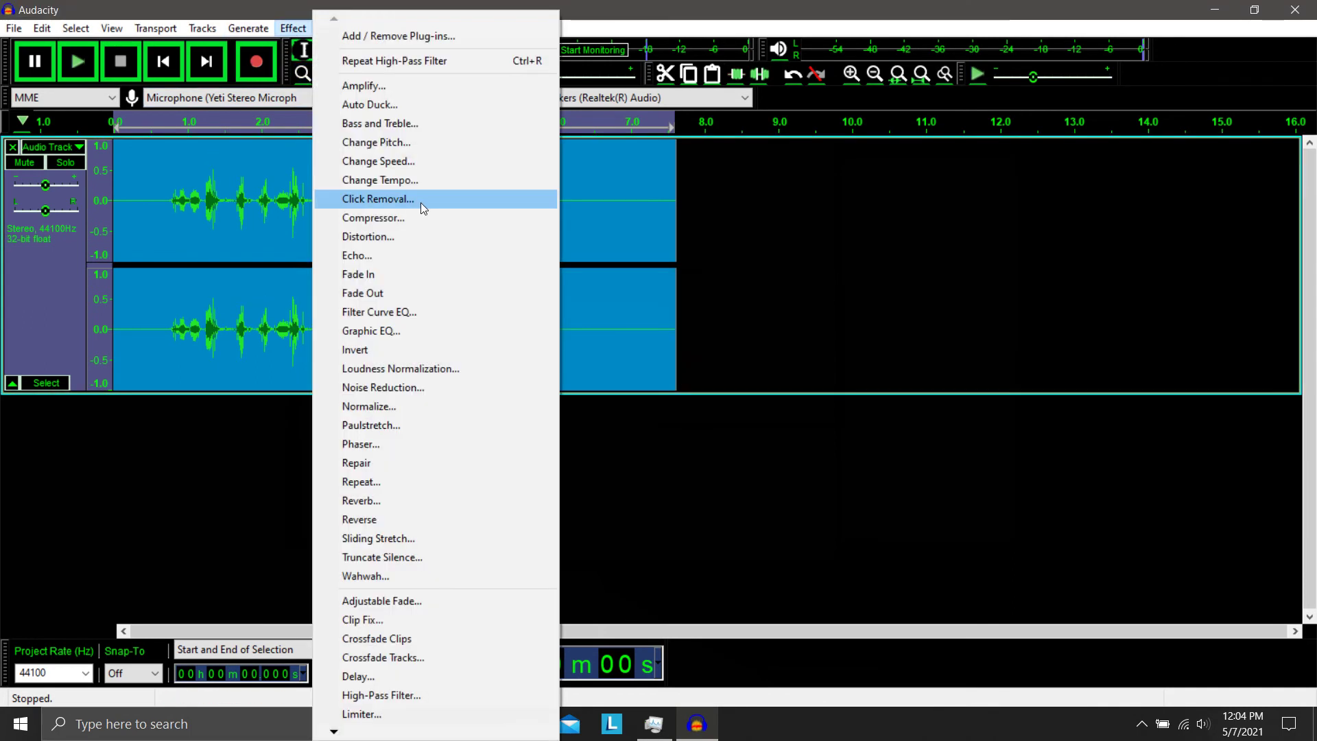
click(409, 331)
click(883, 525)
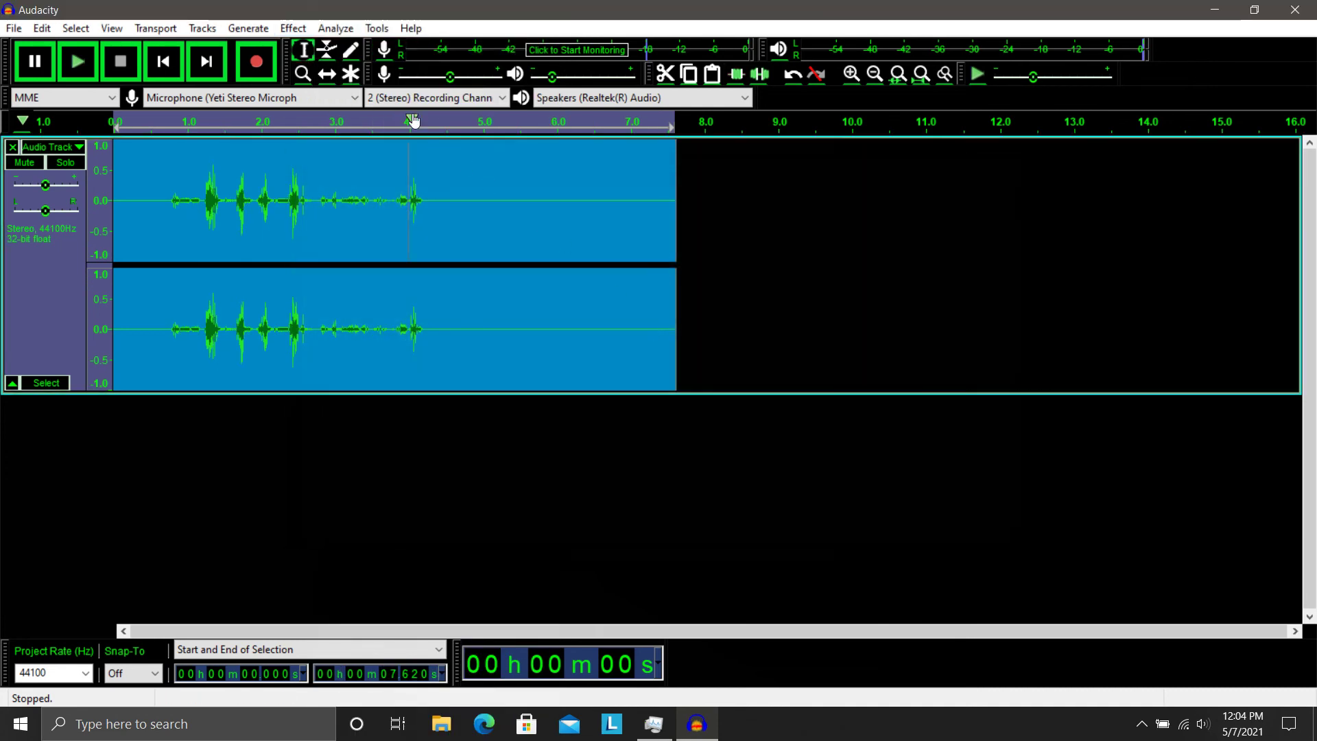
Step: Re-apply the Compressor, then play the speech from about 0.6 to 4.8 s
click(304, 32)
click(370, 217)
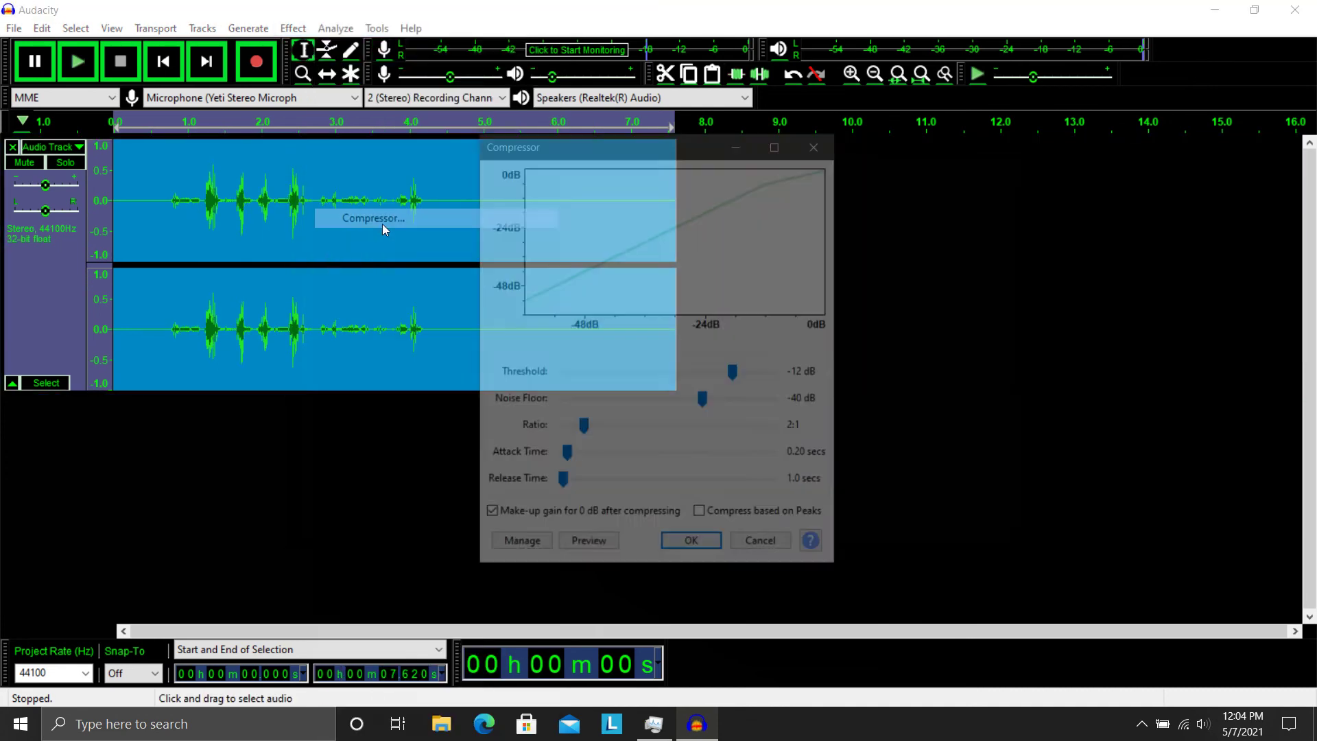
click(694, 547)
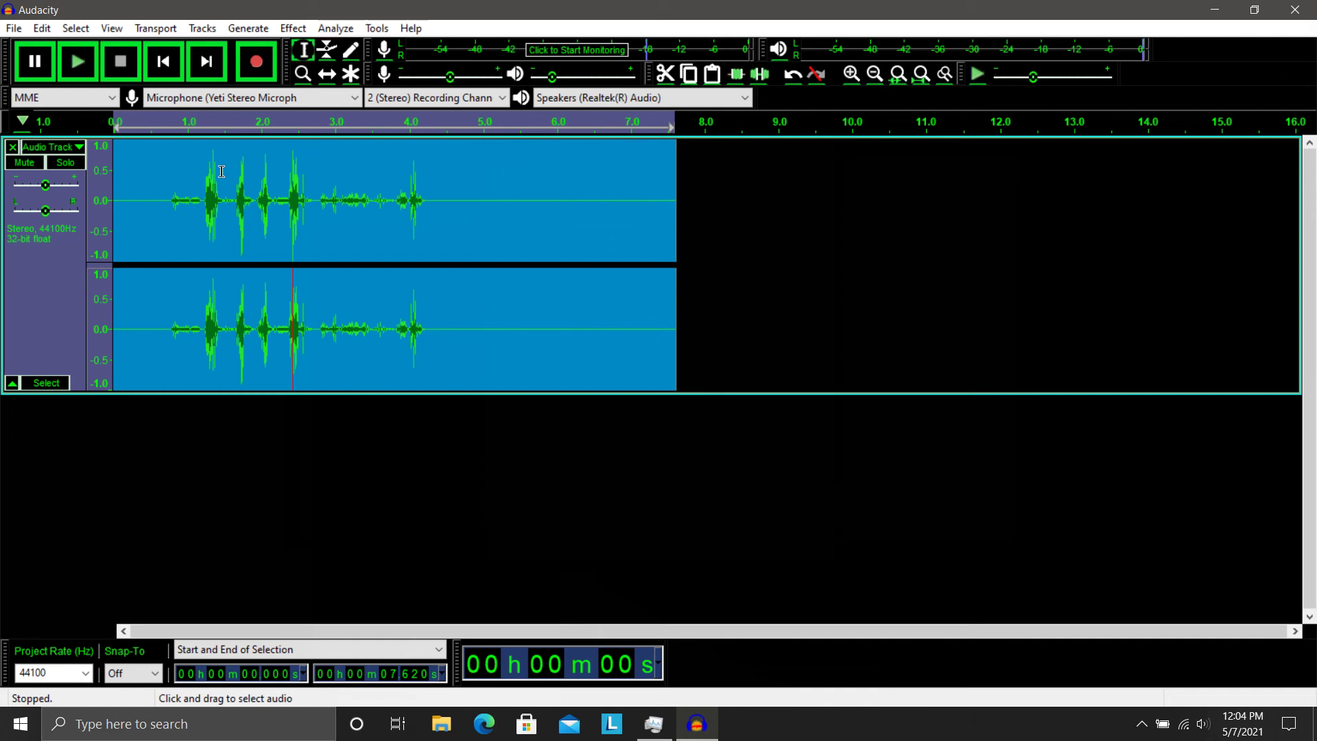
drag(161, 237, 466, 255)
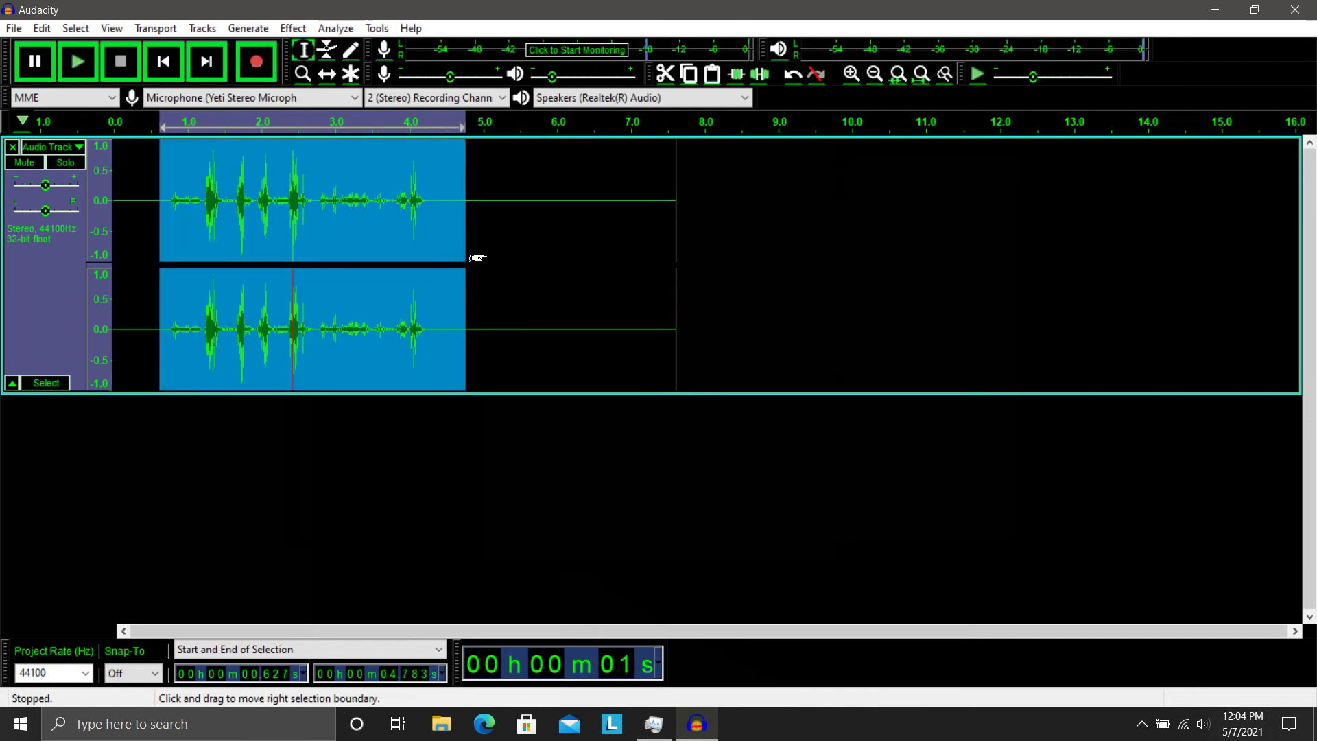
key(space)
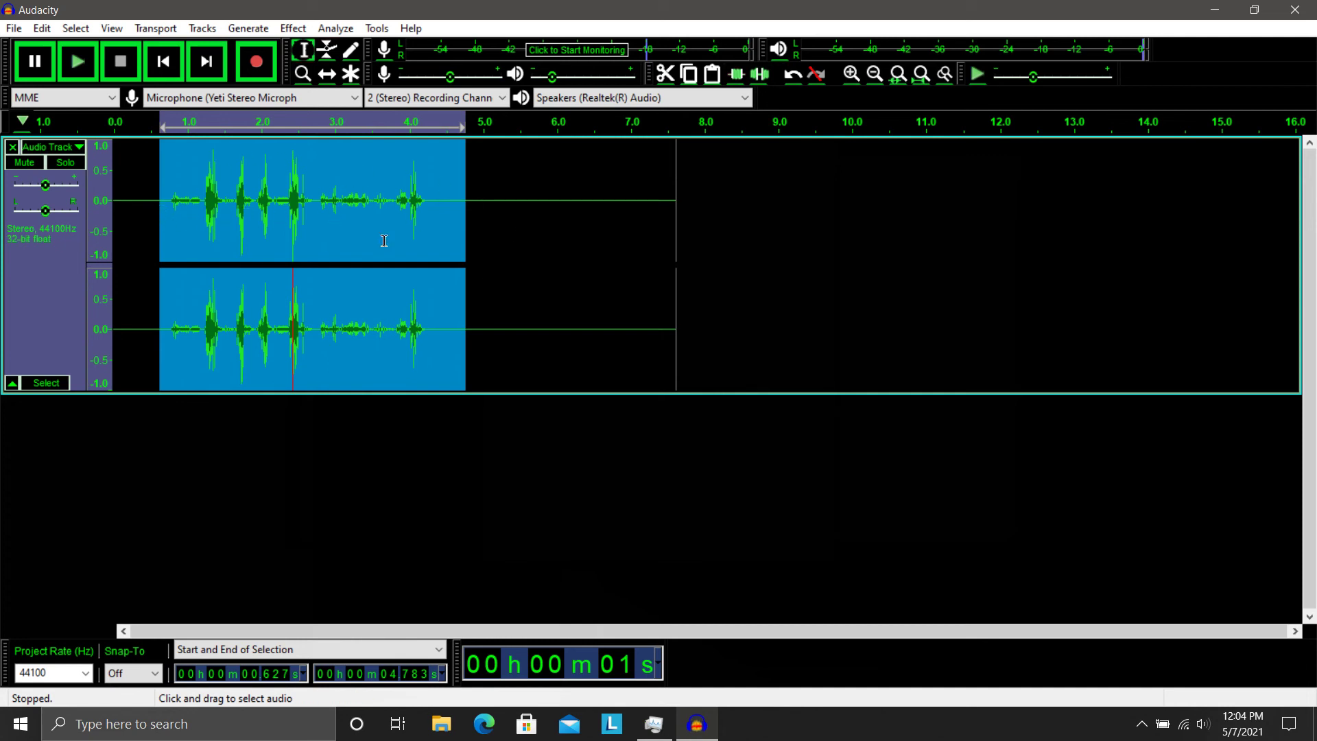
Step: Clear the selection on the twice-processed 7.6-second voice track
click(511, 213)
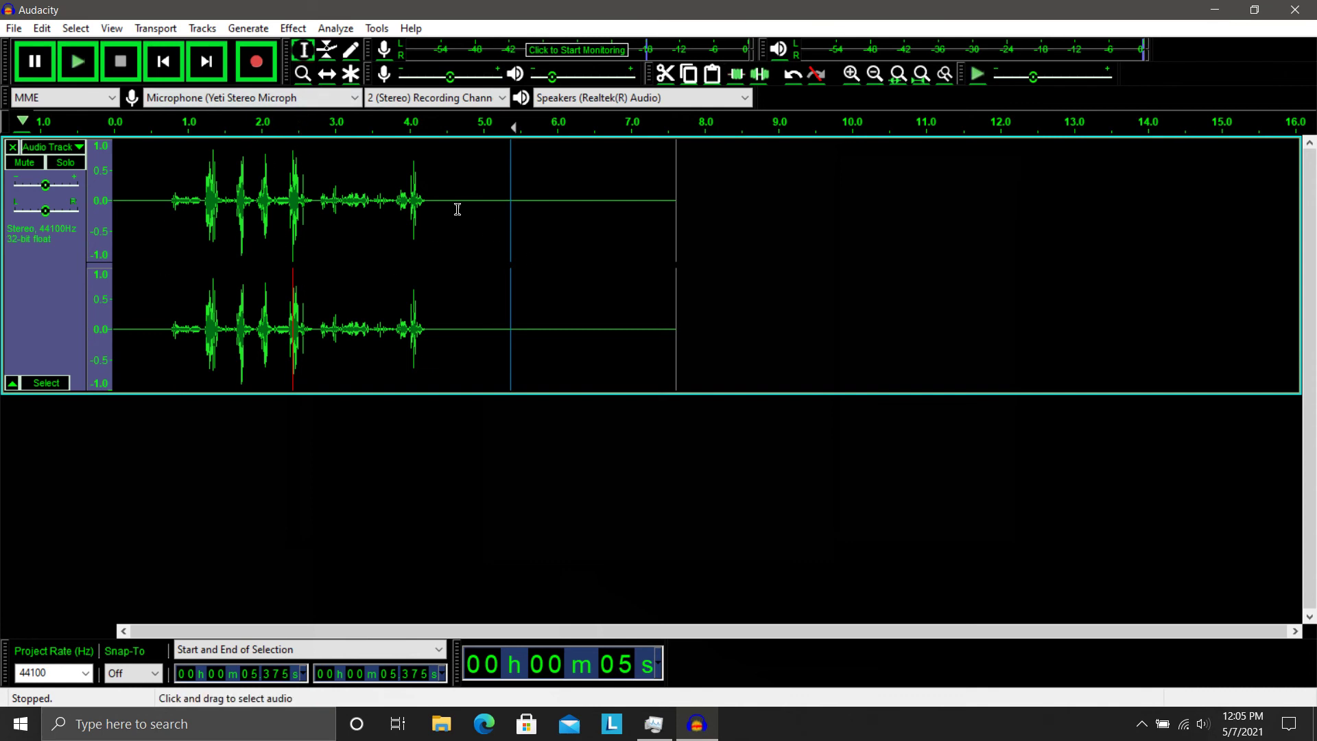